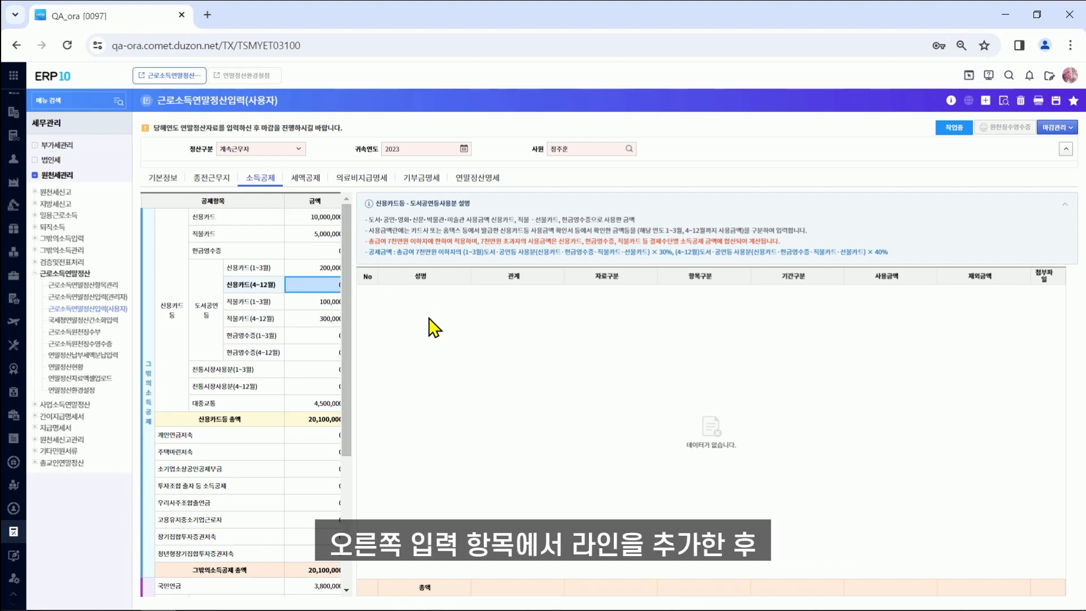
# Step: Add a line under 신용카드(4~12월) for the employee themself (본인) and set its 자료구분 to 국세청자료
pyautogui.click(985, 101)
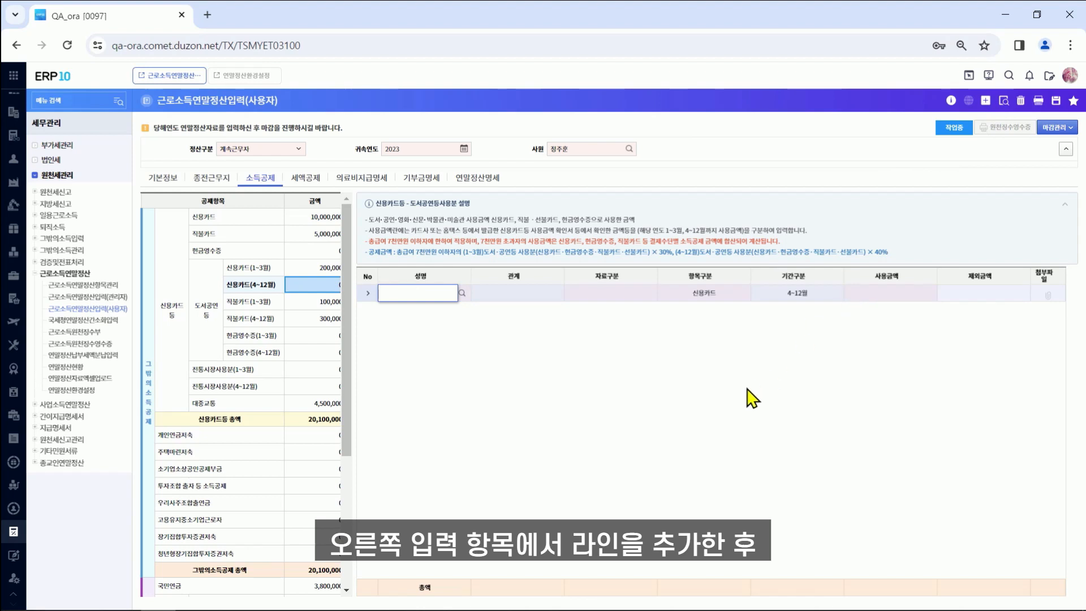
pyautogui.click(463, 293)
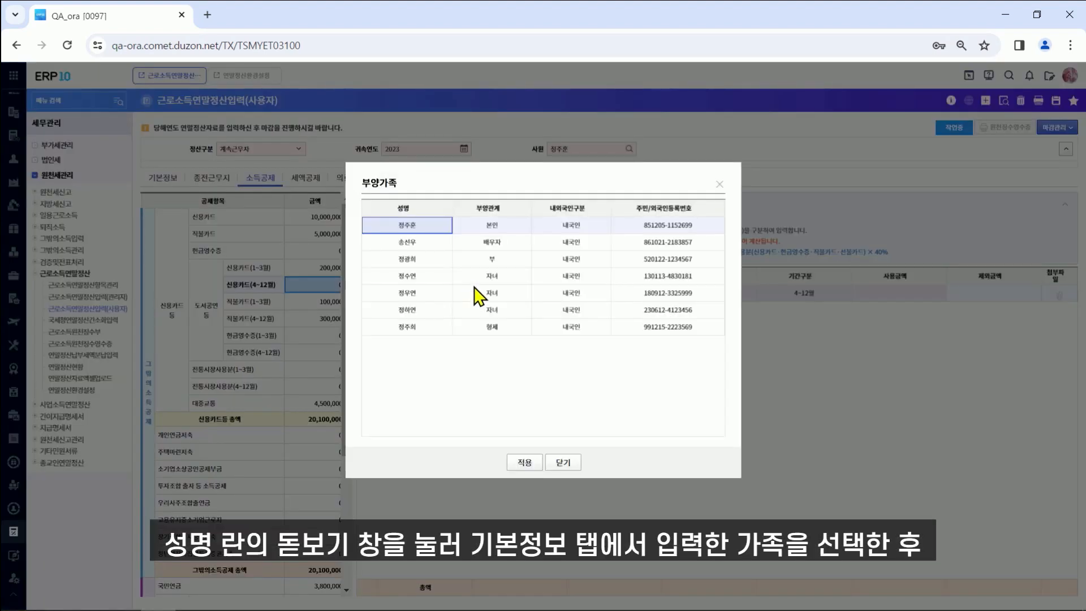
pyautogui.doubleClick(439, 226)
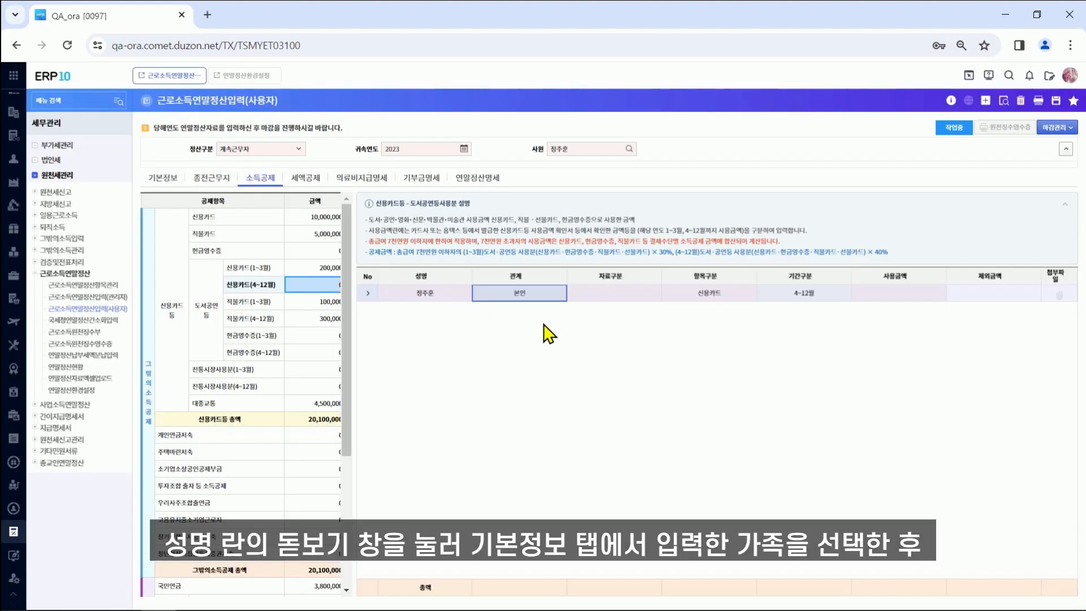
pyautogui.click(624, 294)
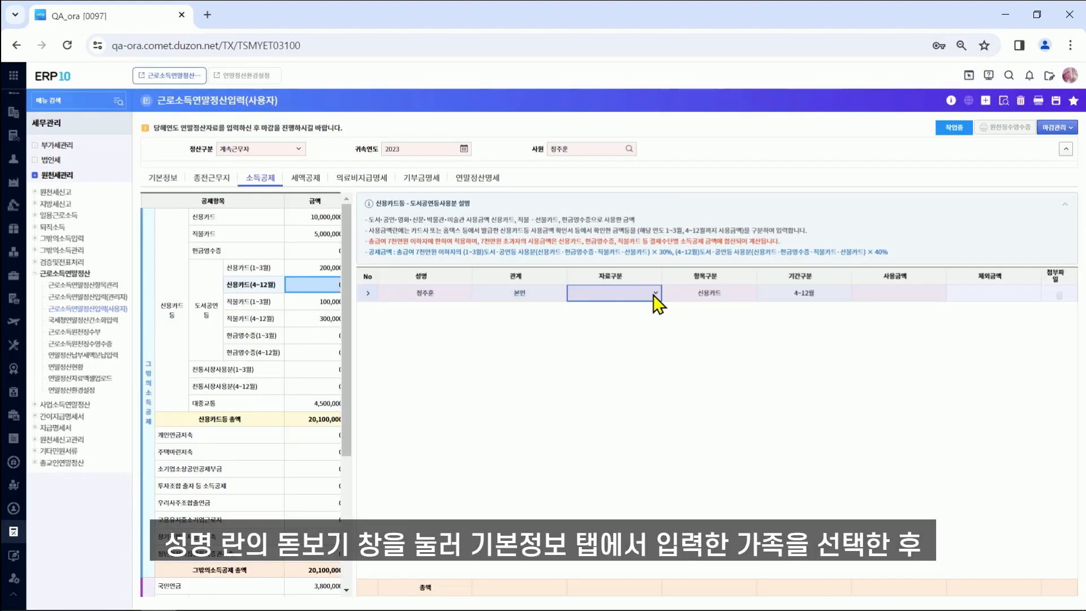
pyautogui.click(654, 295)
pyautogui.click(616, 312)
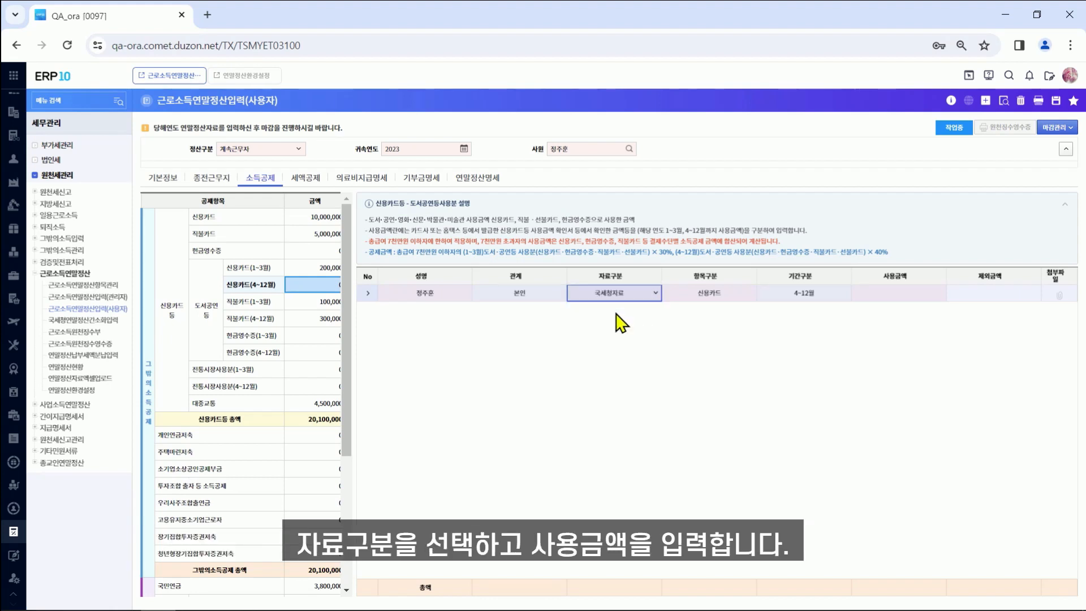
# Step: Set the 사용금액 of the 신용카드(4~12월) line to 400,000 and save the entry
pyautogui.click(924, 299)
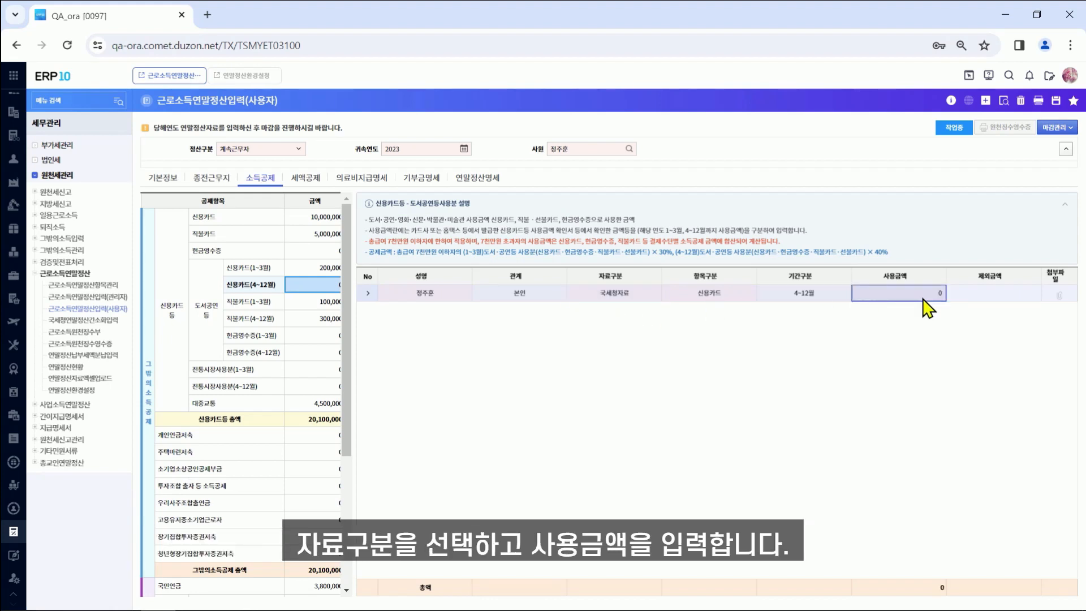
pyautogui.click(923, 294)
pyautogui.write('4000000')
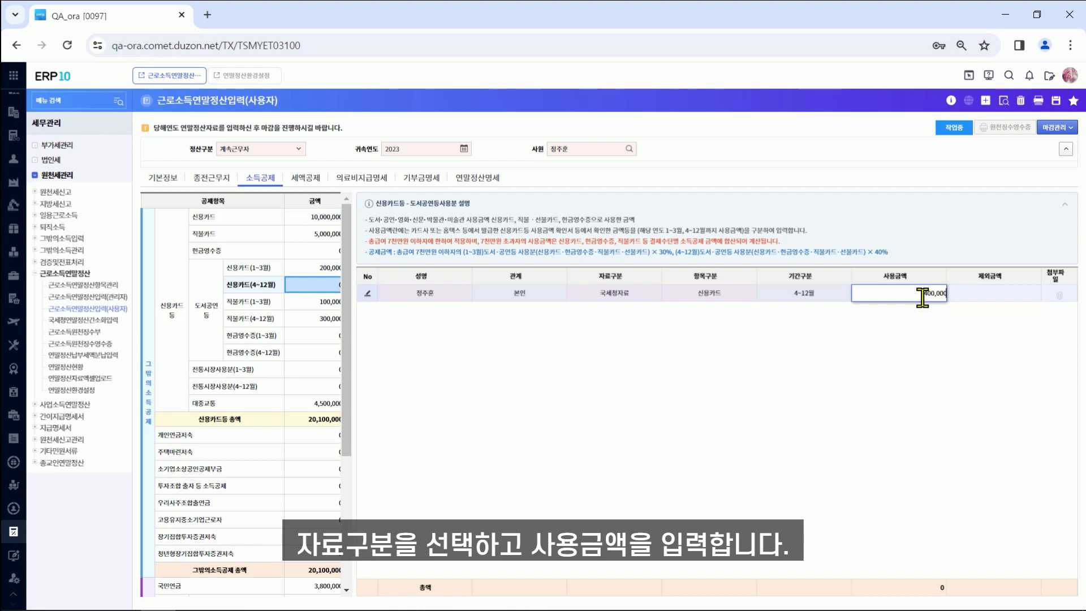
pyautogui.press('Return')
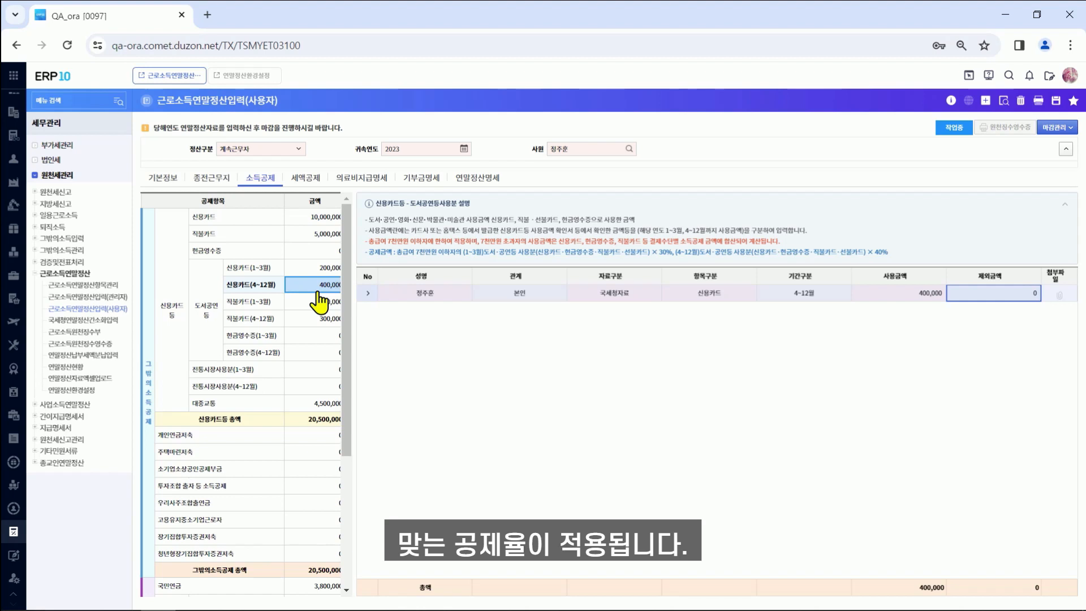
pyautogui.click(1056, 100)
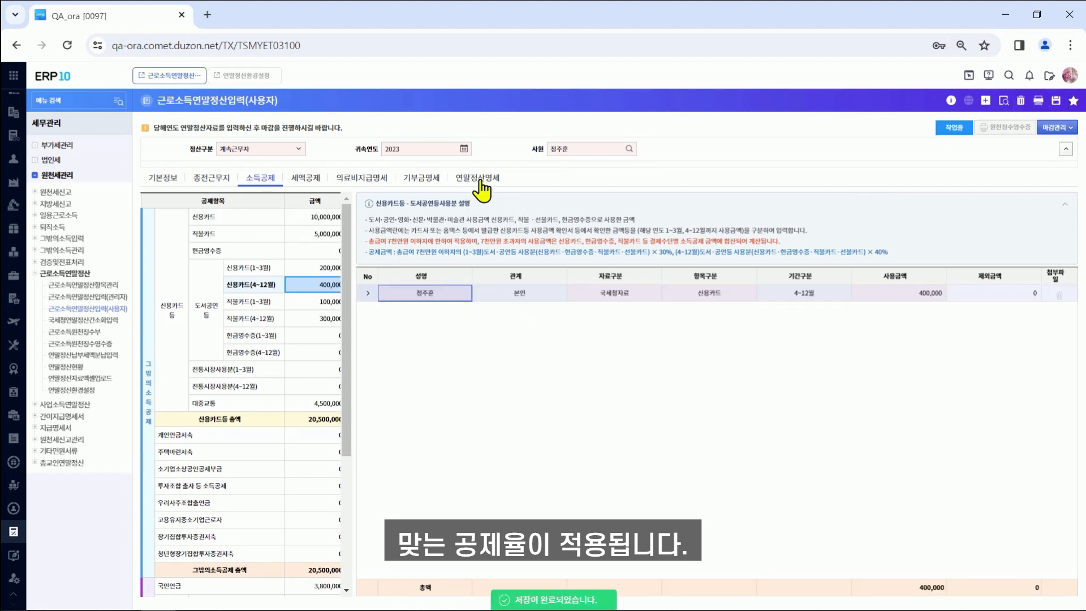
# Step: Check the deduction for 42.신용카드등 사용액 in the 연말정산명세, including its 산출내역 details
pyautogui.click(479, 192)
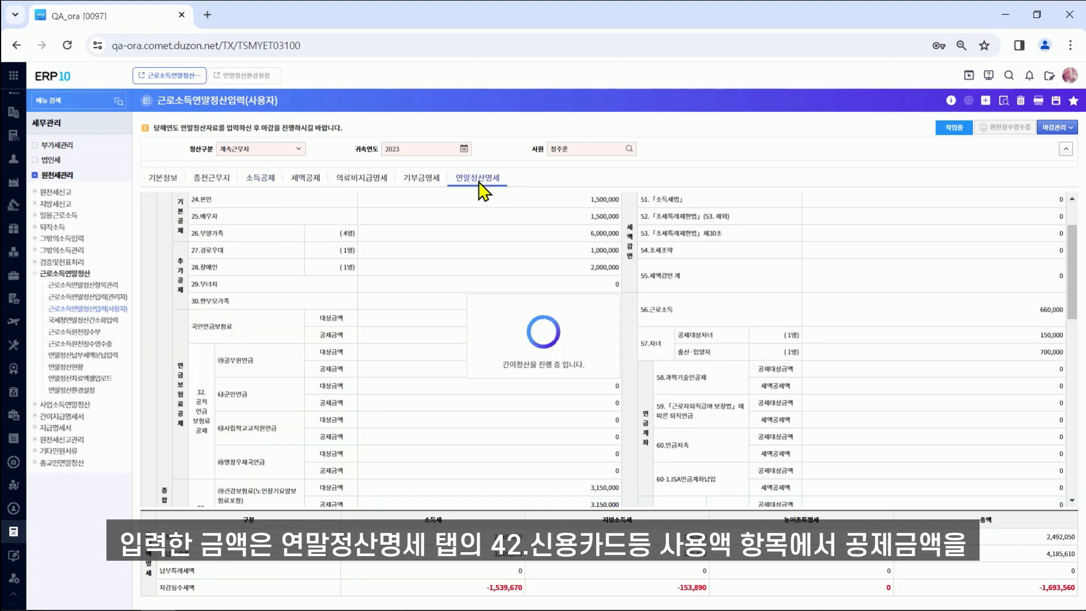
pyautogui.moveTo(1071, 243); pyautogui.dragTo(1075, 412)
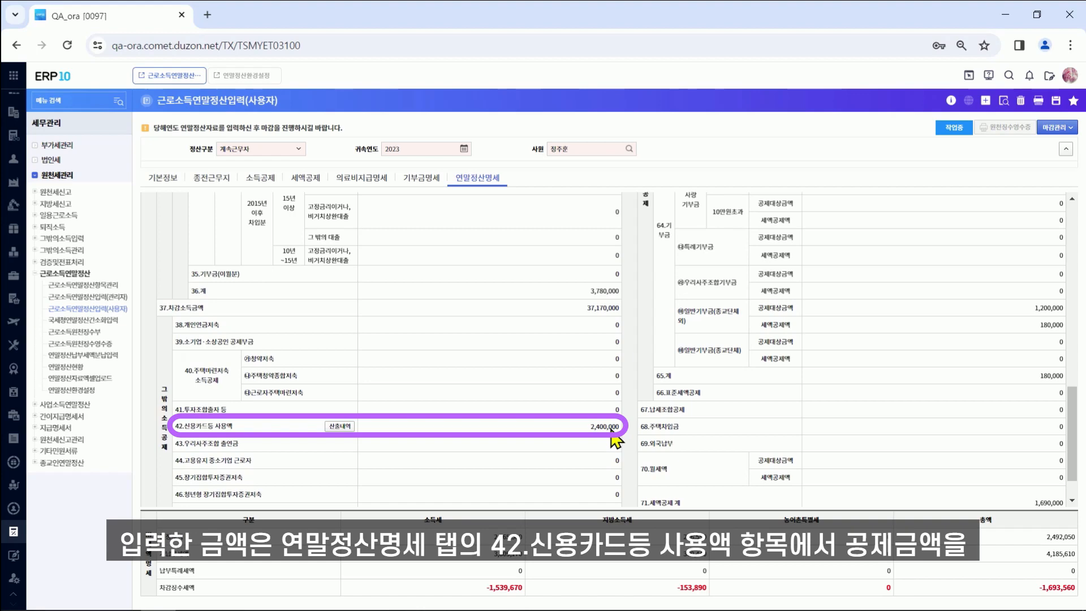
pyautogui.click(341, 427)
pyautogui.click(878, 106)
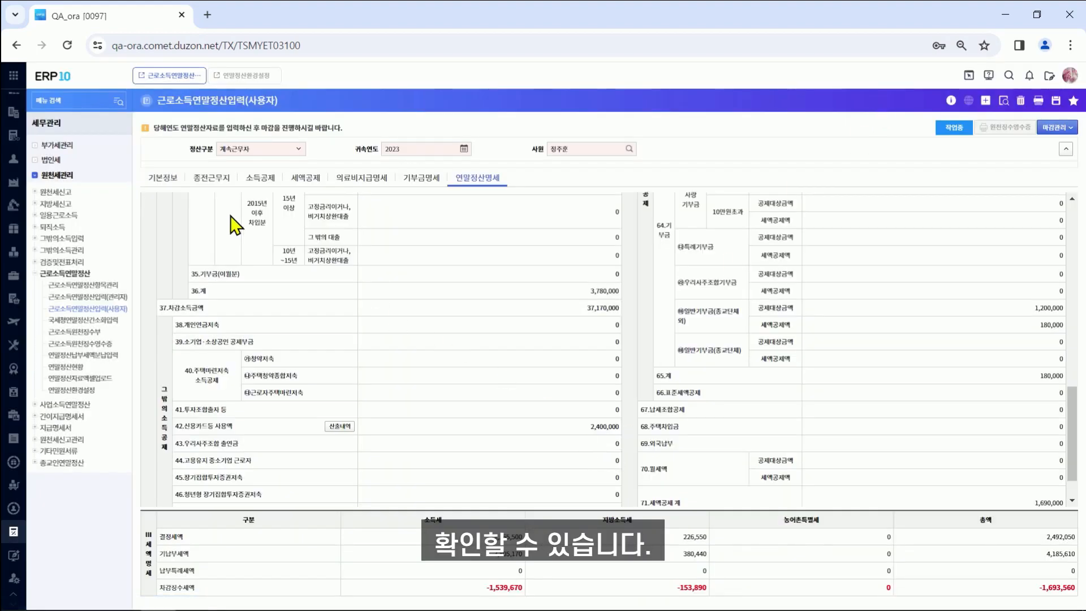
# Step: Return to 소득공제 and add a blank entry line for the 개인연금저축 item
pyautogui.click(262, 177)
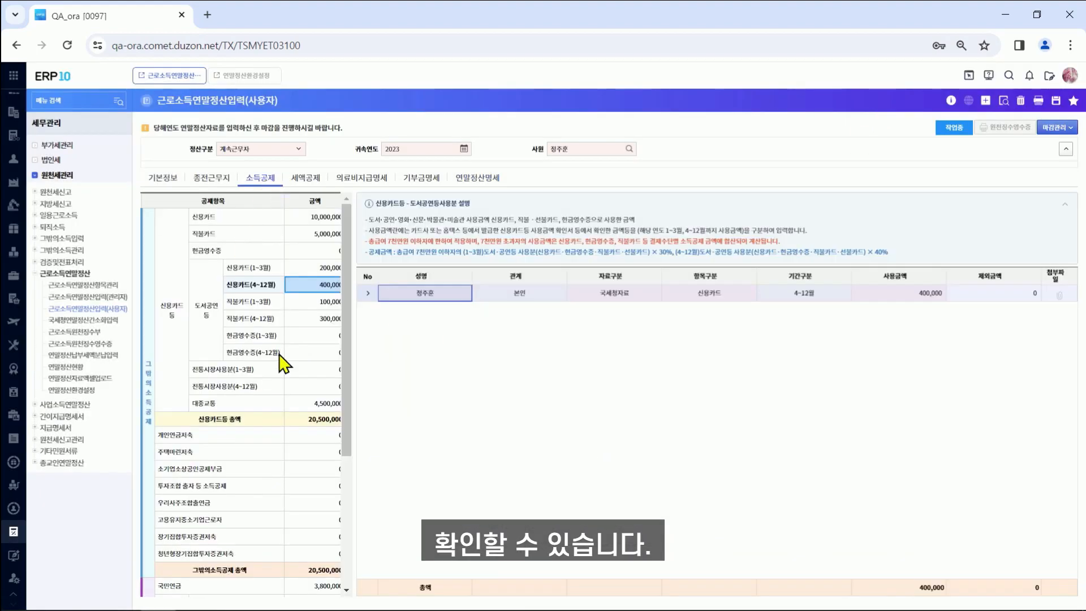
pyautogui.click(322, 435)
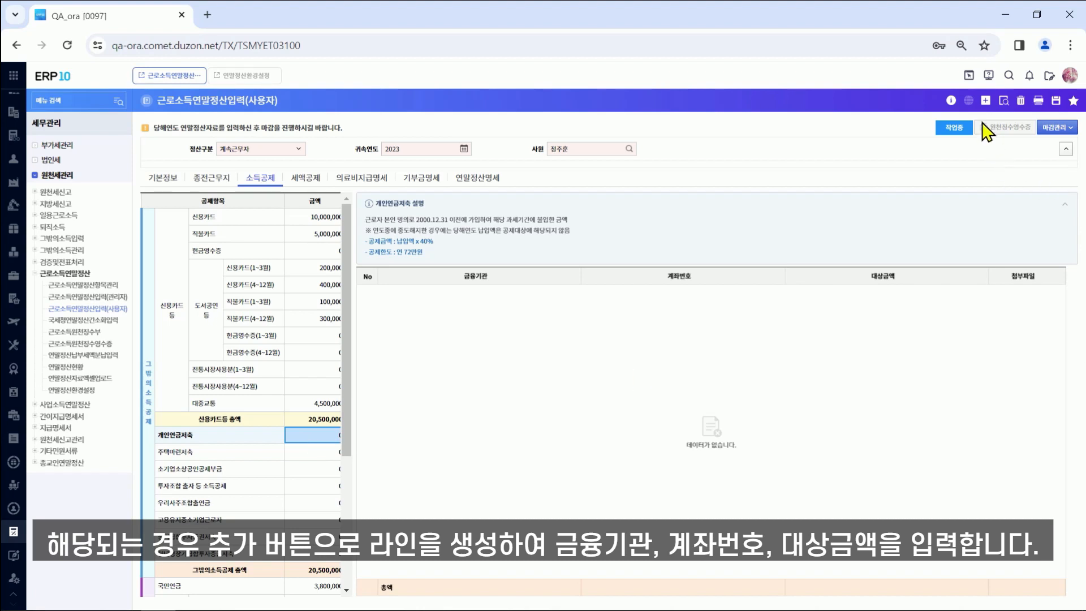
pyautogui.click(988, 100)
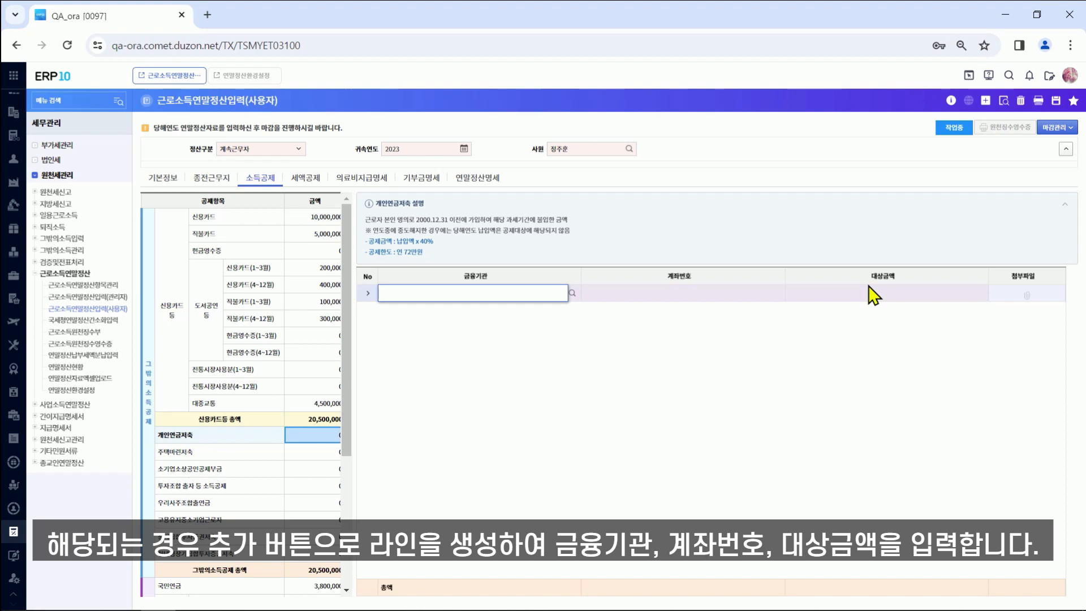
# Step: Add a line under 주택마련저축 and set its 관리항목 to 주택청약종합저축
pyautogui.click(326, 453)
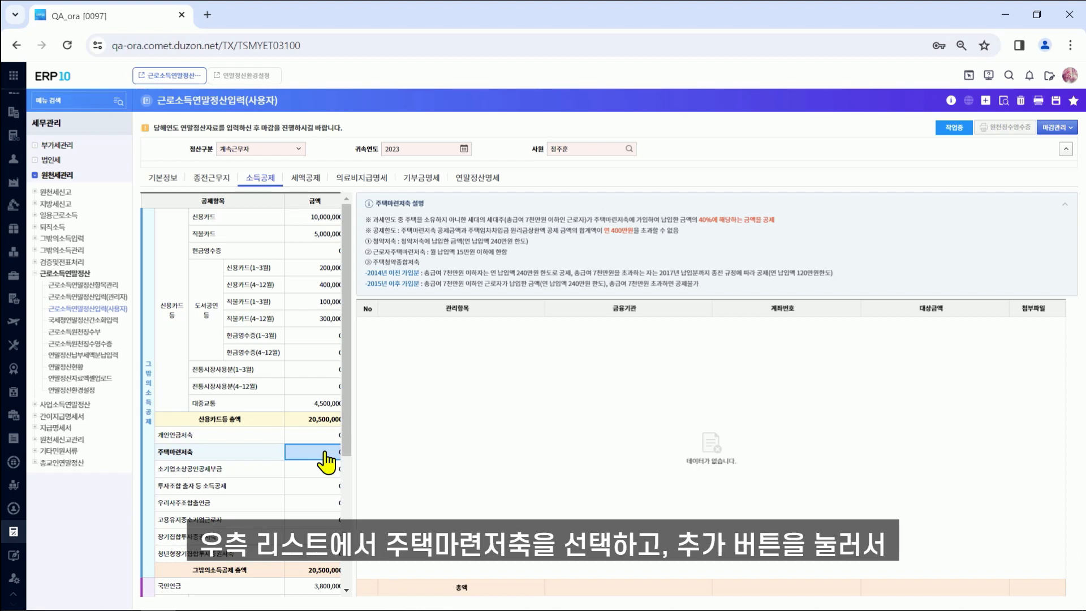
pyautogui.click(985, 101)
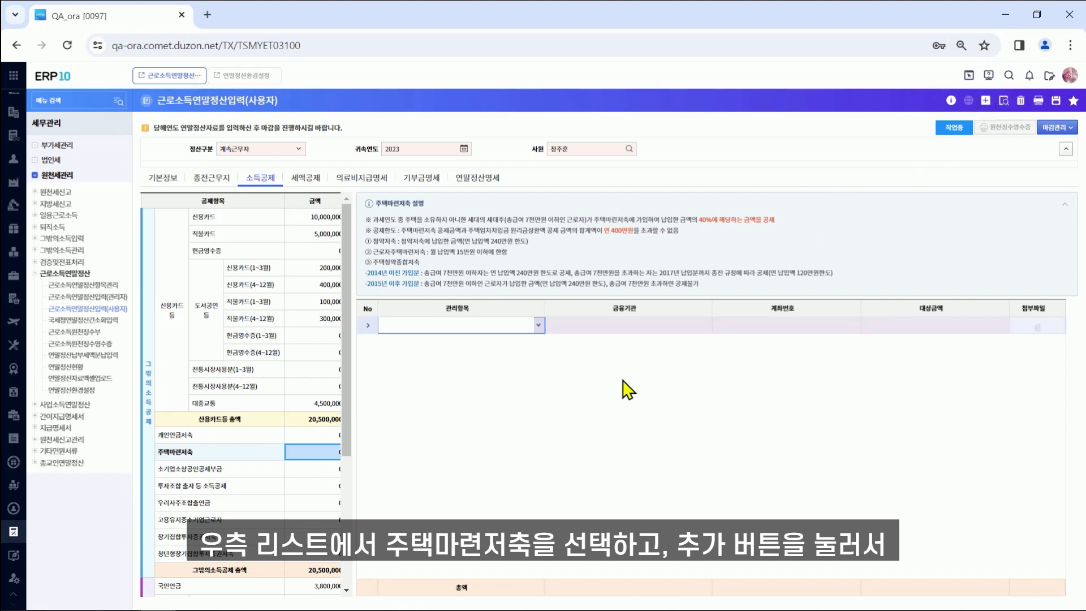
pyautogui.click(539, 326)
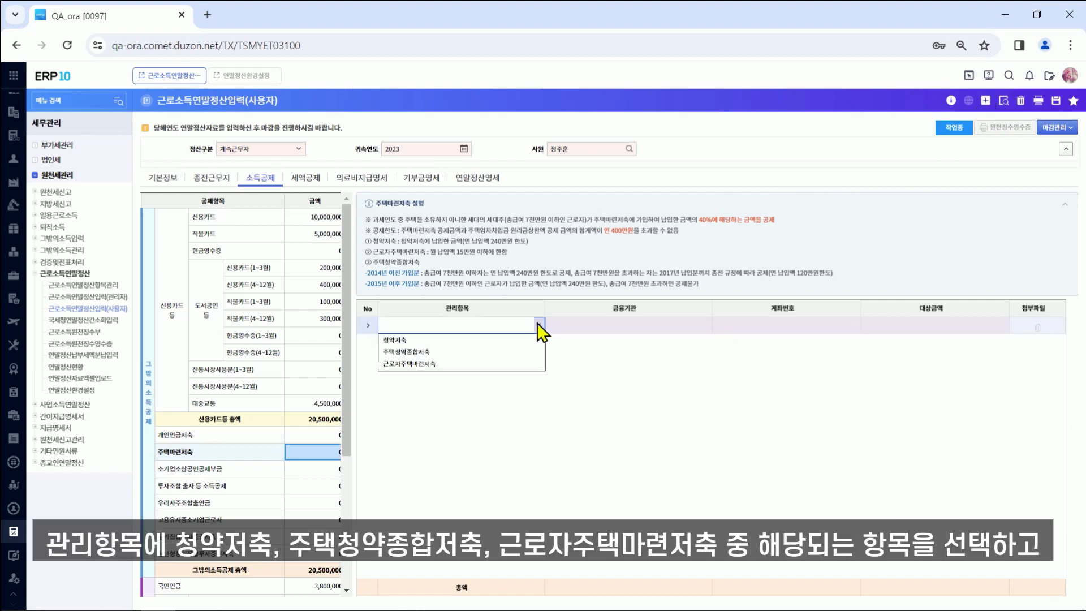
pyautogui.click(504, 351)
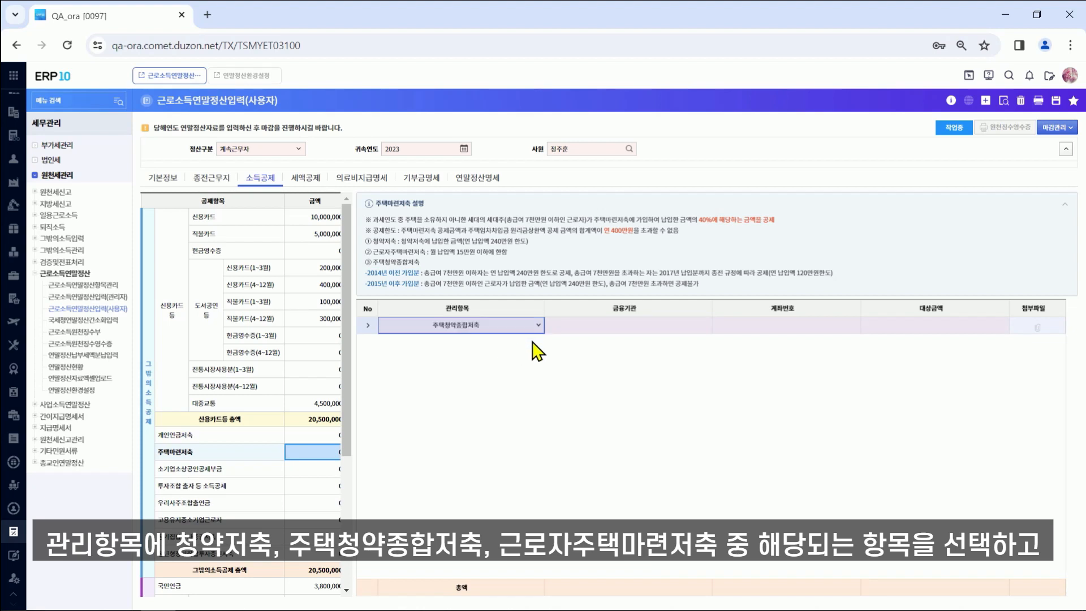
# Step: Fill in the 주택마련저축 line with 금융기관 새마을금고, the account number and 대상금액 1,200,000, and save it
pyautogui.click(606, 331)
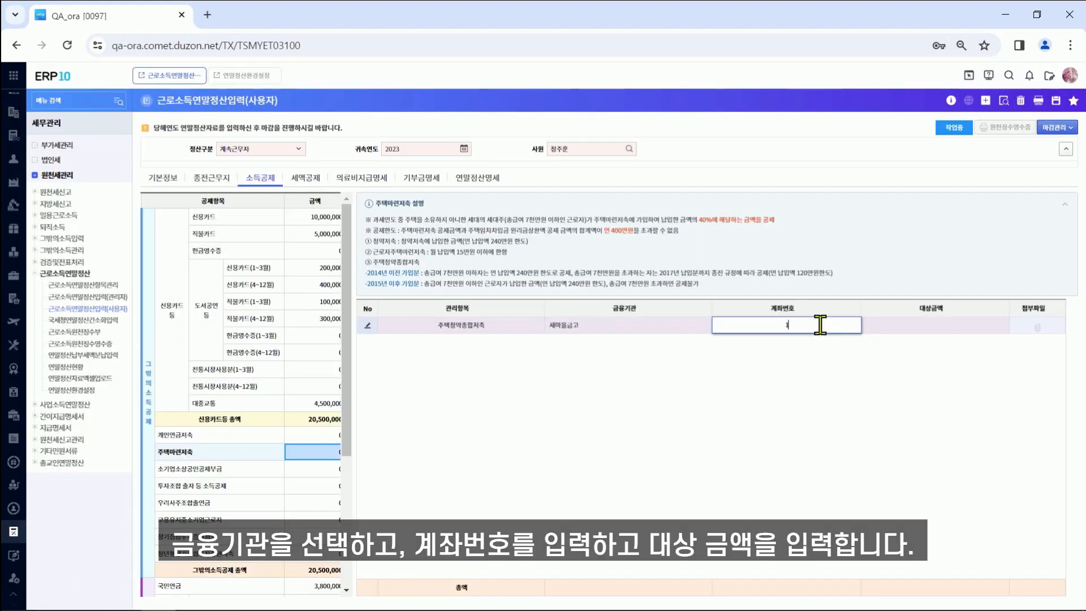
pyautogui.write('123132131')
pyautogui.click(879, 333)
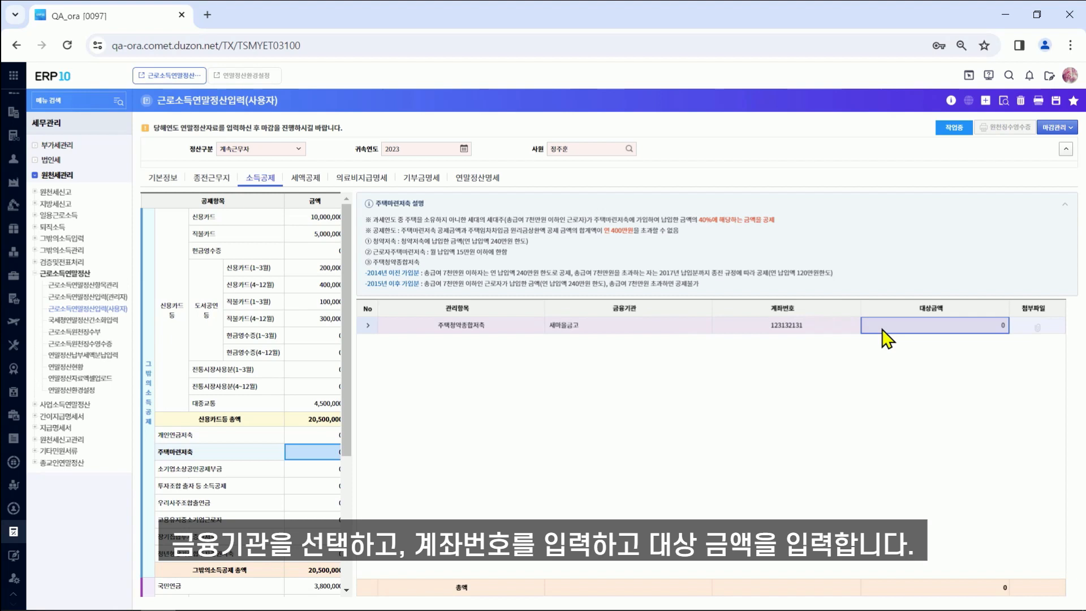
pyautogui.click(882, 328)
pyautogui.write('1200000')
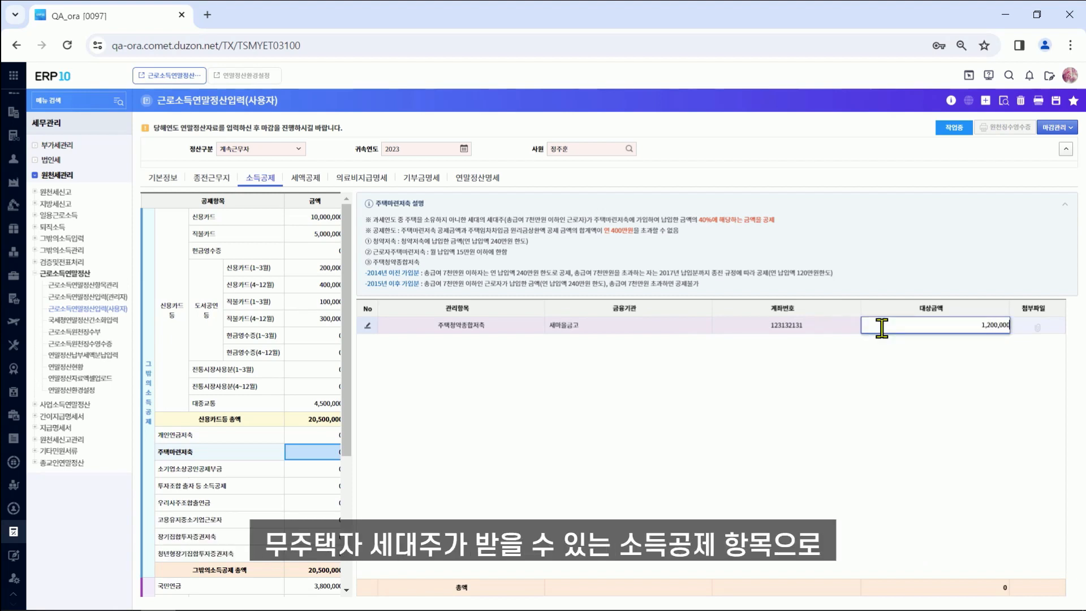
pyautogui.click(1056, 101)
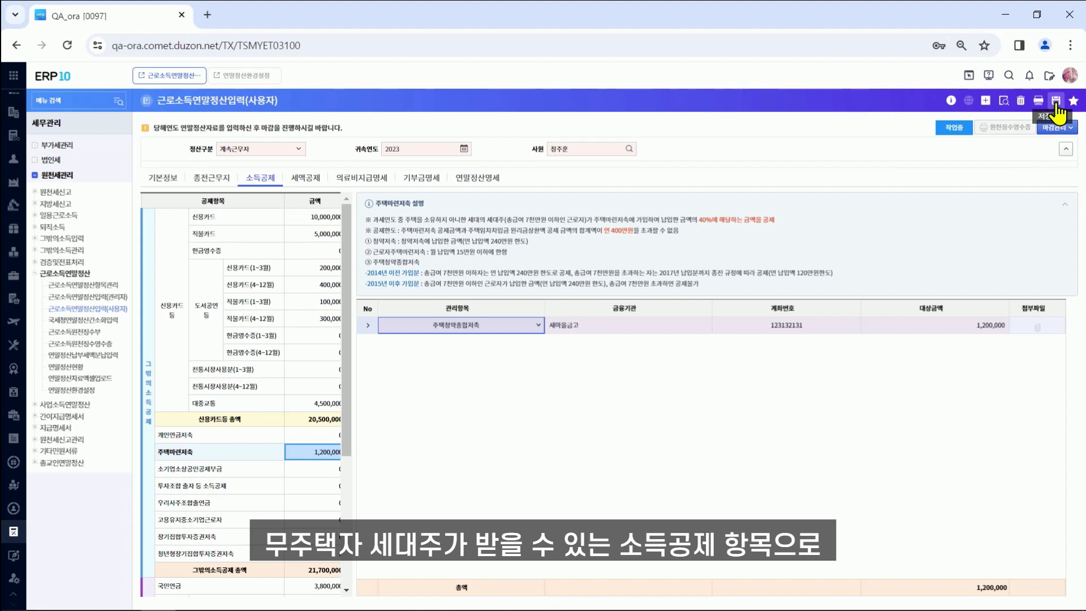
# Step: Check the 무주택자여부 setting in 기본정보, and view the 소기업소상공인공제부금 item under 소득공제
pyautogui.click(162, 177)
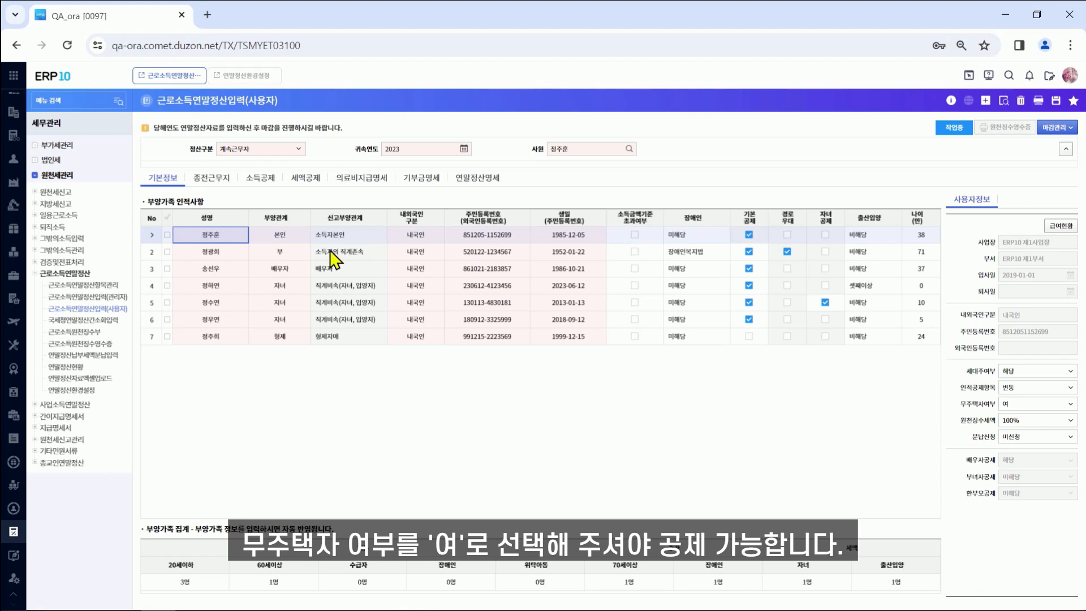
pyautogui.click(264, 180)
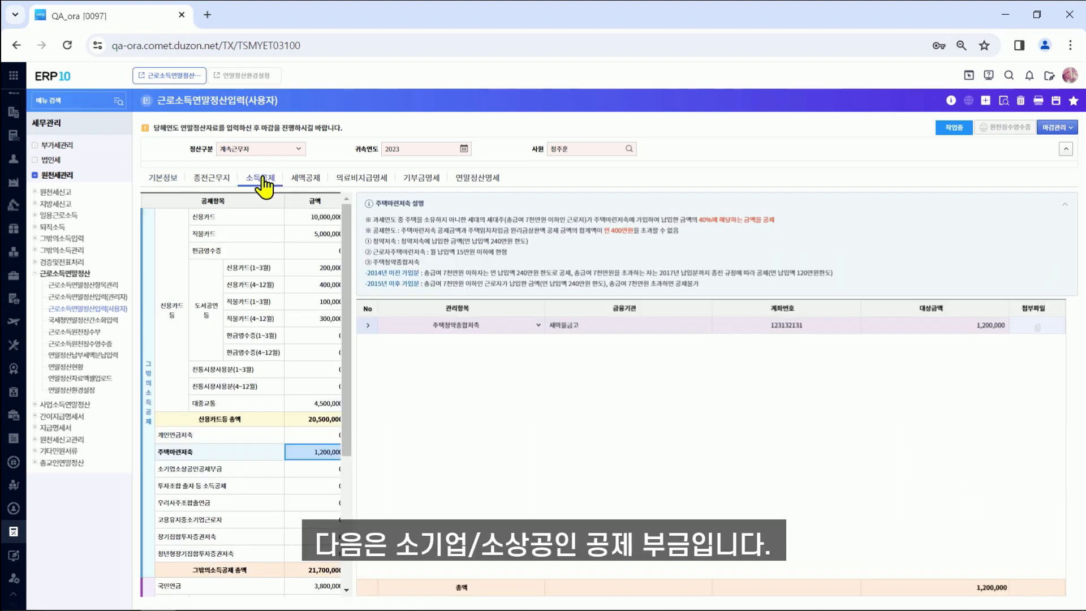
pyautogui.click(328, 469)
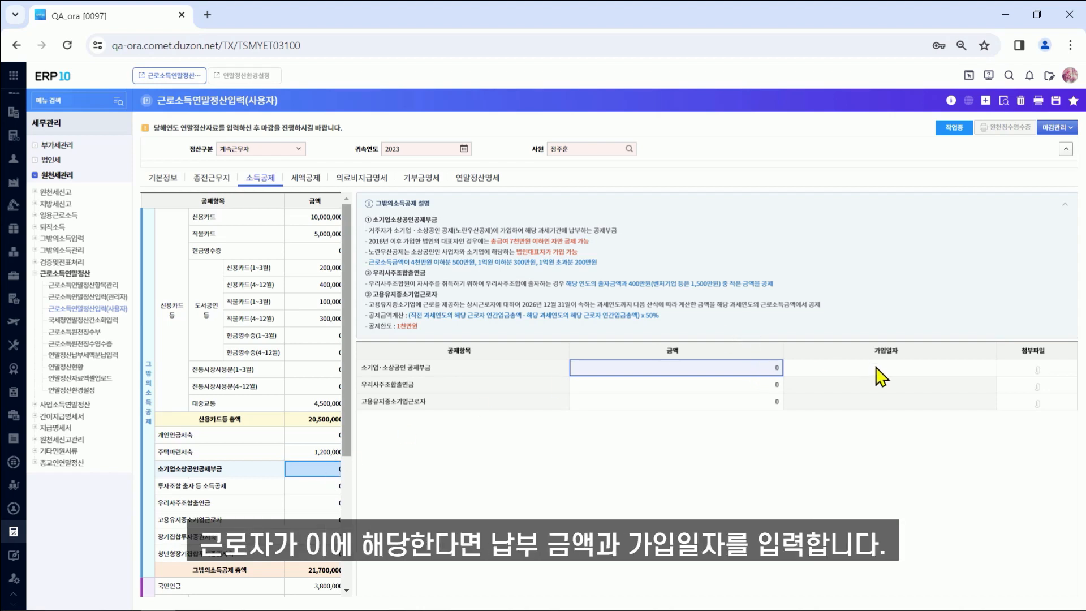
# Step: Add a line under 투자조합 출자 등 소득공제 with 연도 2023 and 투자구분 벤처
pyautogui.click(322, 486)
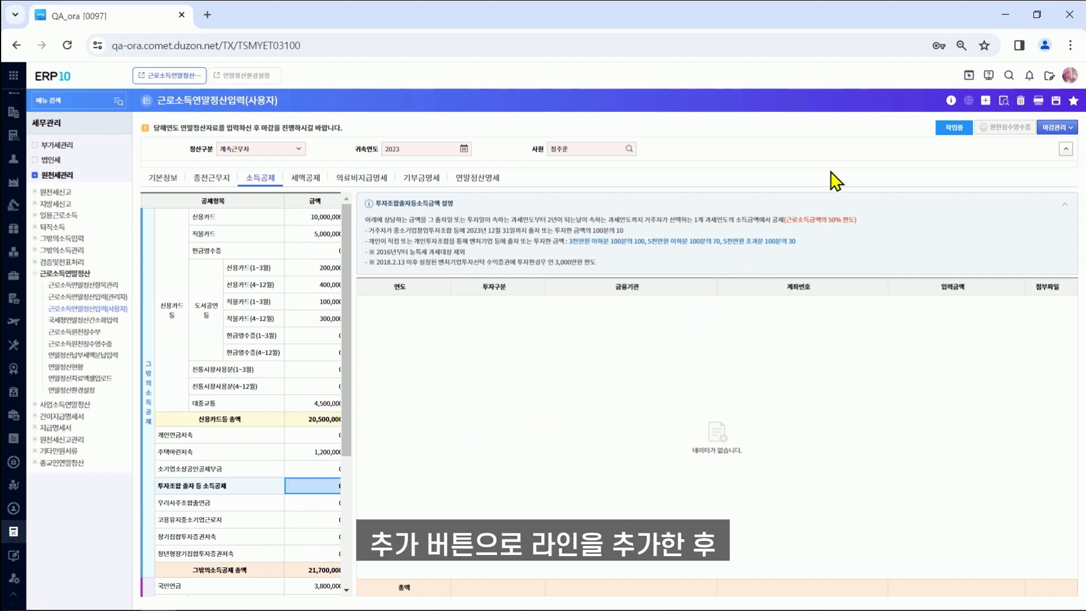
pyautogui.click(985, 102)
pyautogui.click(413, 303)
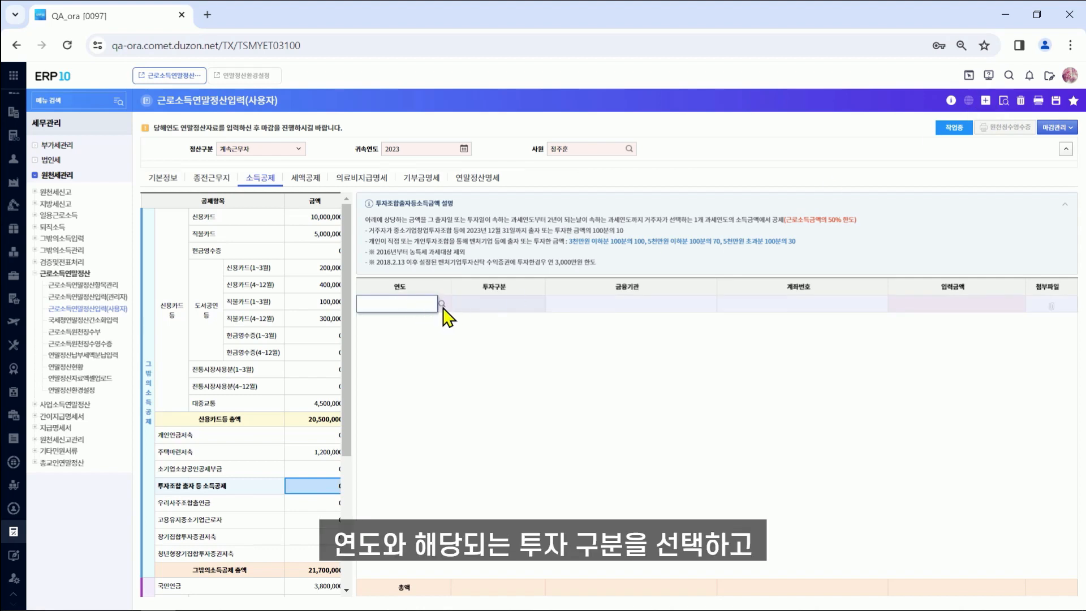
pyautogui.write('2023')
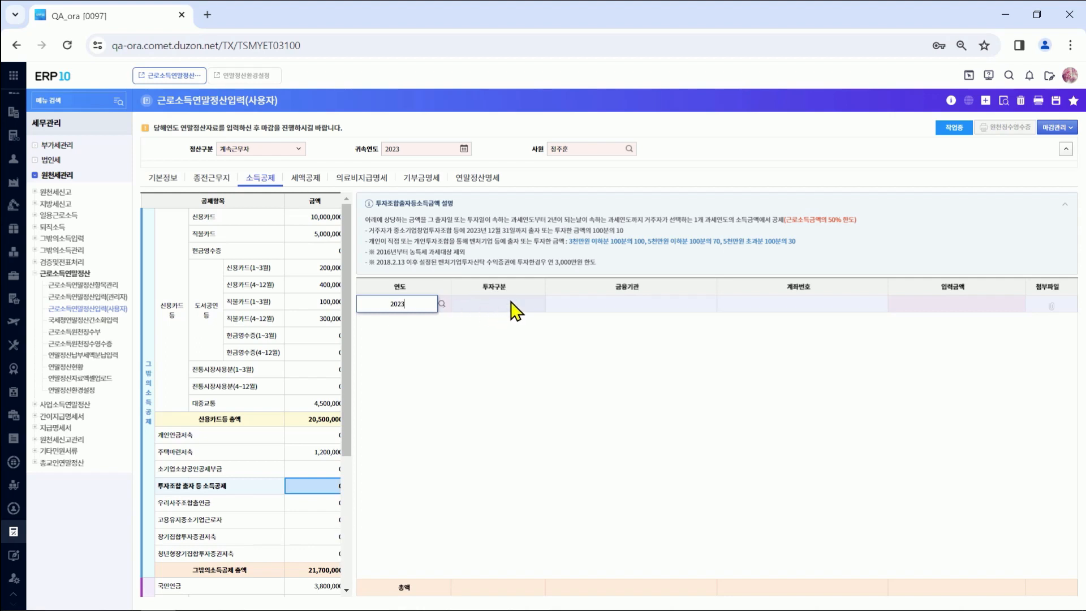
pyautogui.click(526, 311)
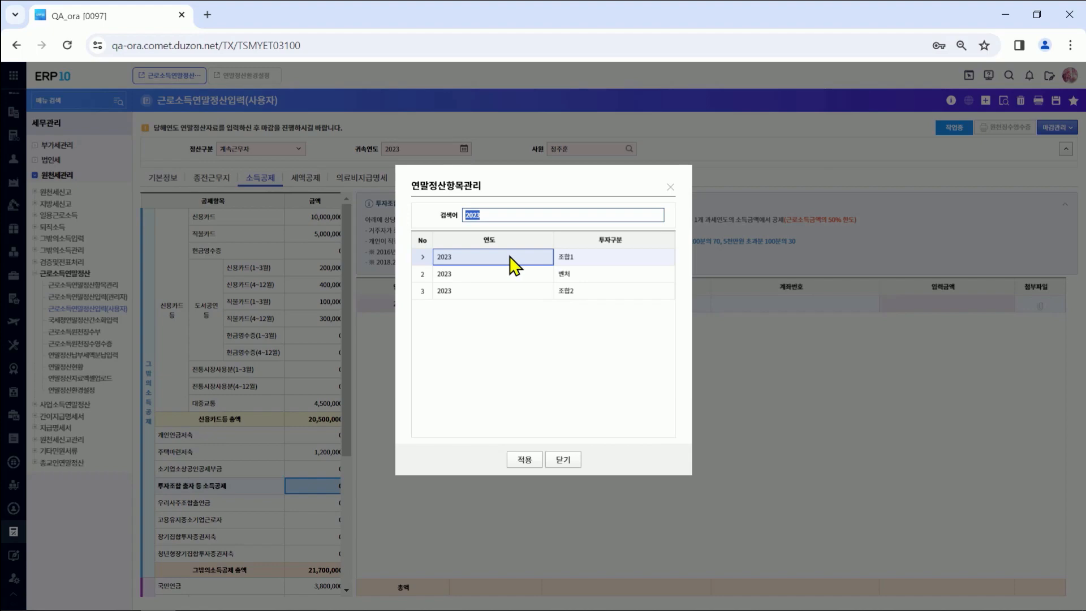
pyautogui.doubleClick(502, 278)
# Step: Complete the 투자조합 출자 등 소득공제 line with 금융기관 새마을금고, the account number and 입력금액 3,000,000, and save it
pyautogui.click(671, 306)
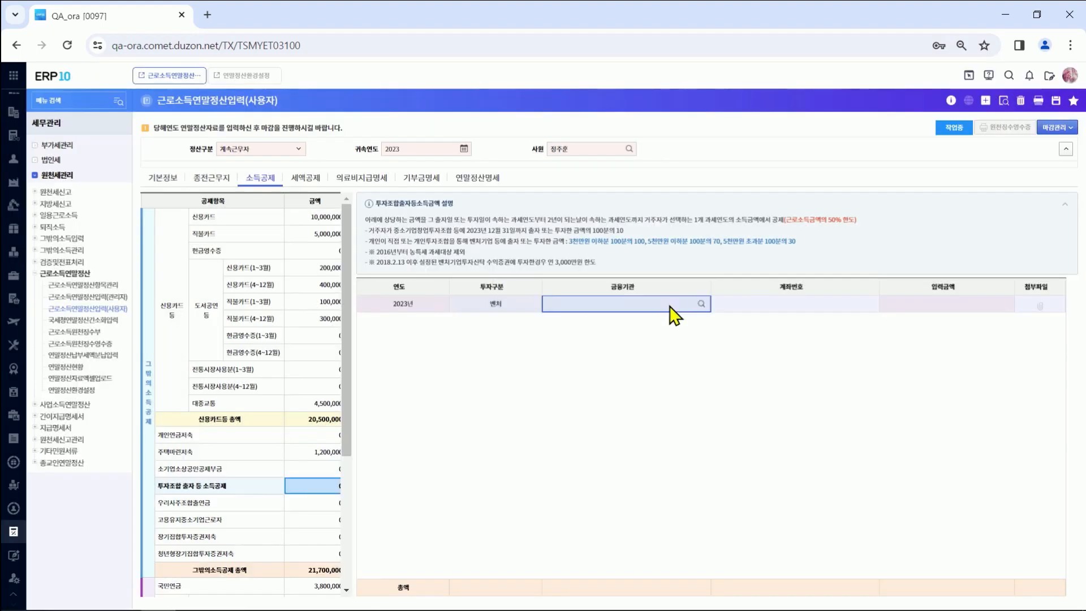
pyautogui.click(701, 304)
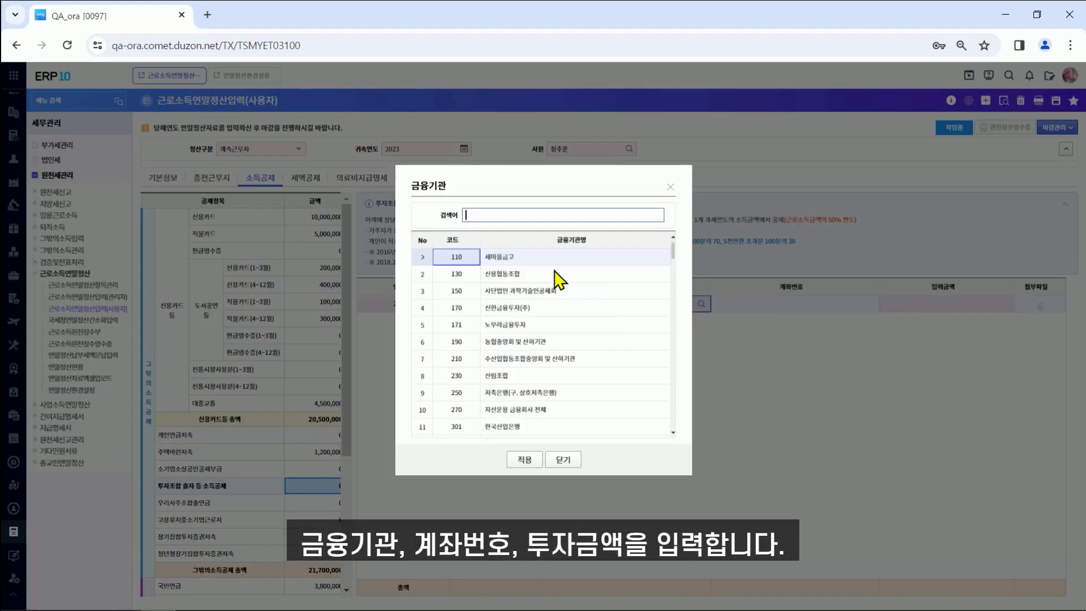
pyautogui.doubleClick(545, 254)
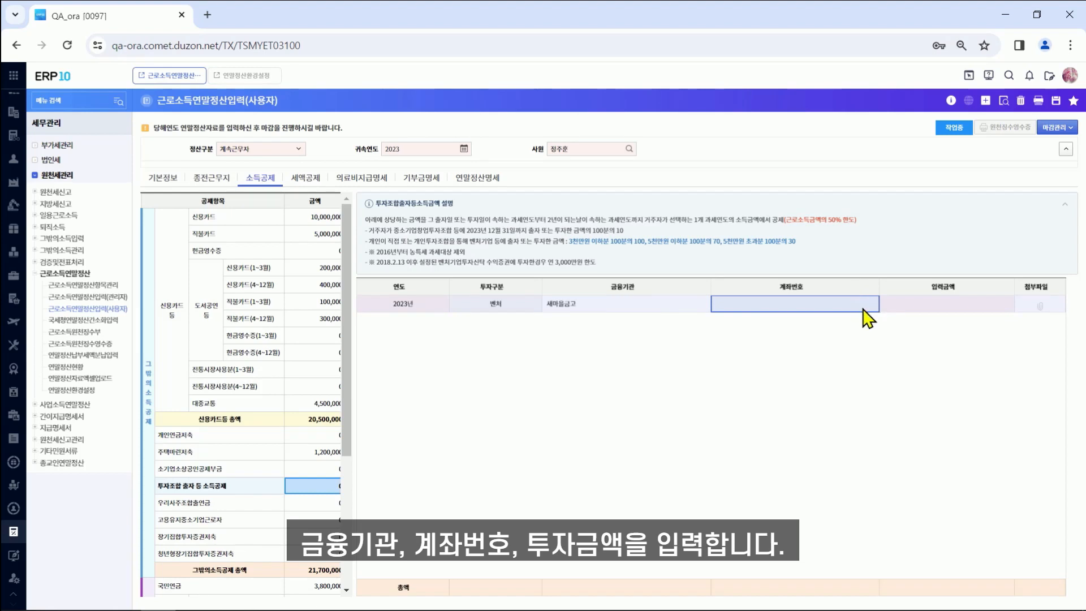
pyautogui.write('121321321')
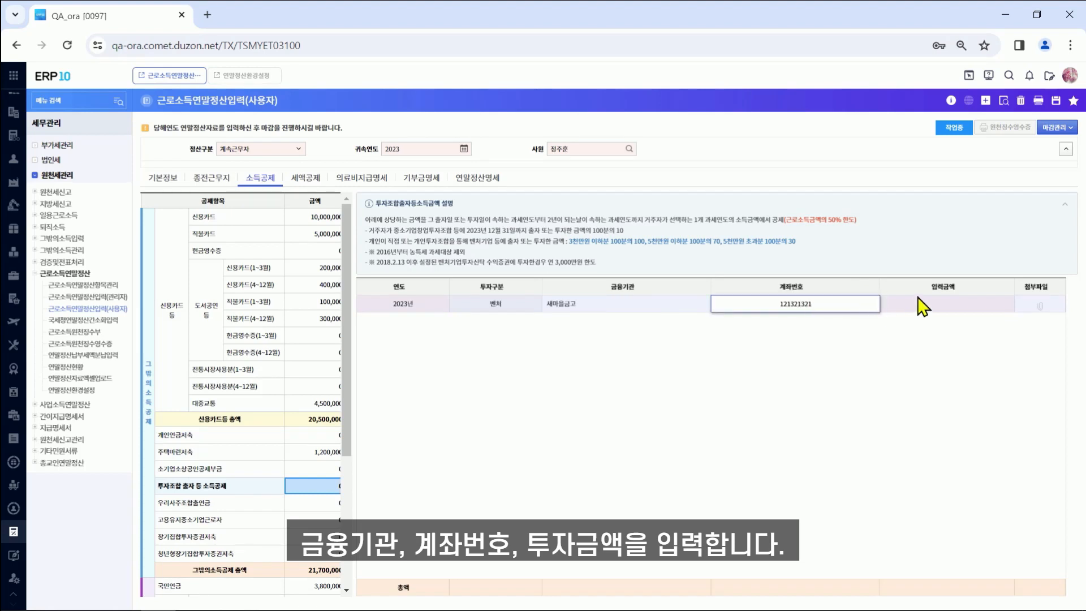
pyautogui.click(931, 307)
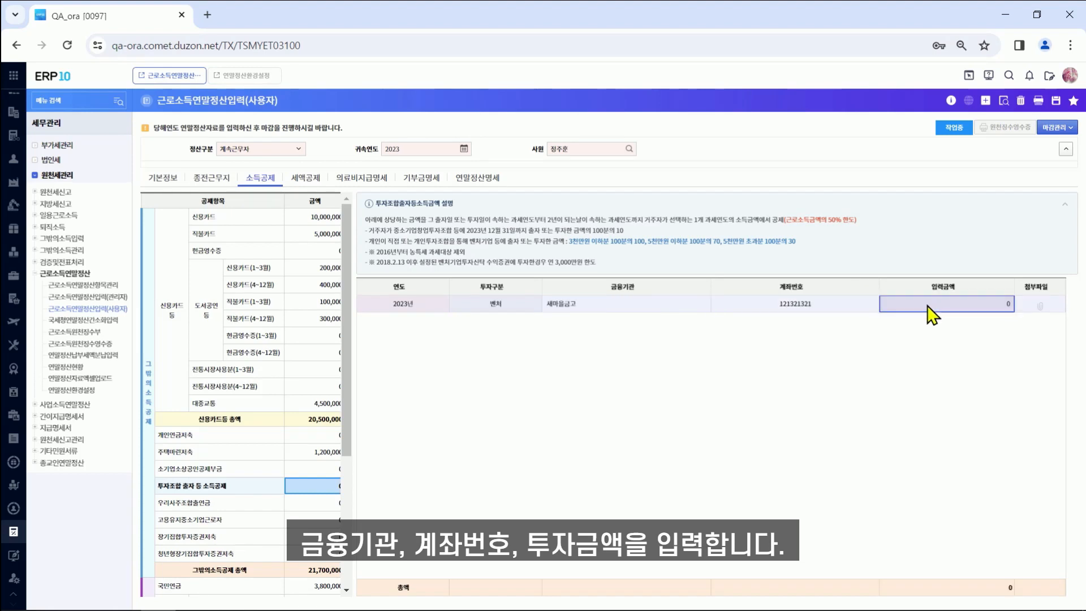
pyautogui.write('3000000')
pyautogui.press('Return')
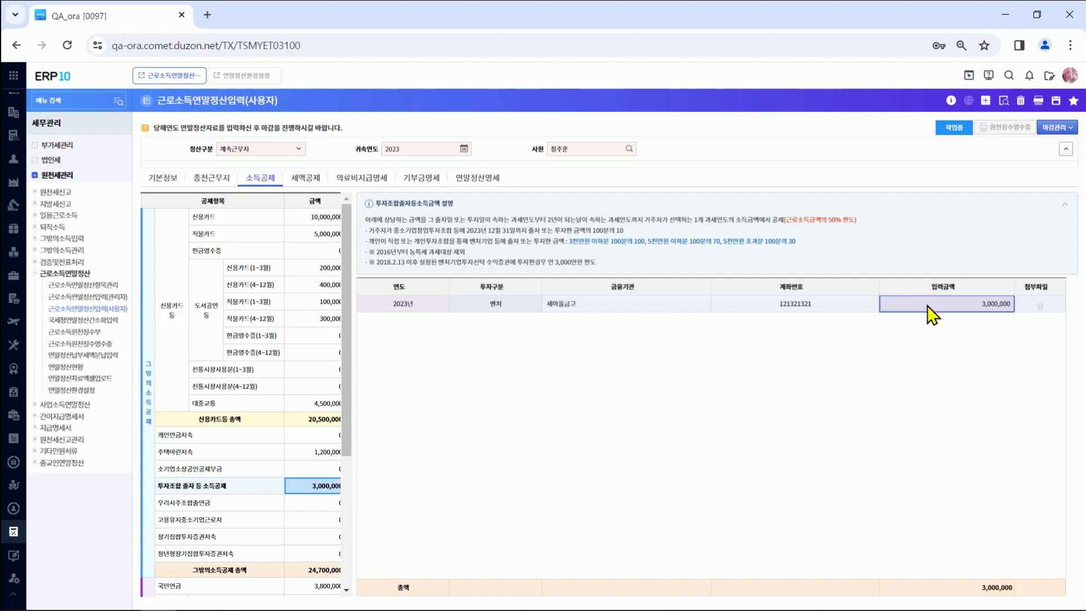
pyautogui.click(1056, 102)
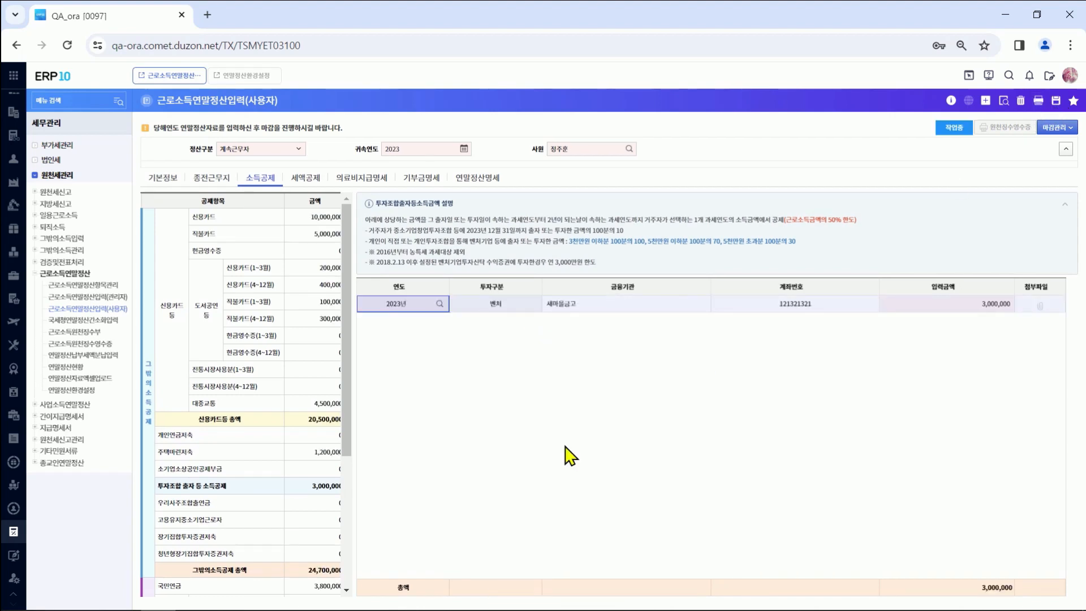
# Step: View the 우리사주조합출연금 item and check the company type options for TAY104 in 연말정산환경설정, returning to 소득공제 without changing the setting
pyautogui.click(332, 511)
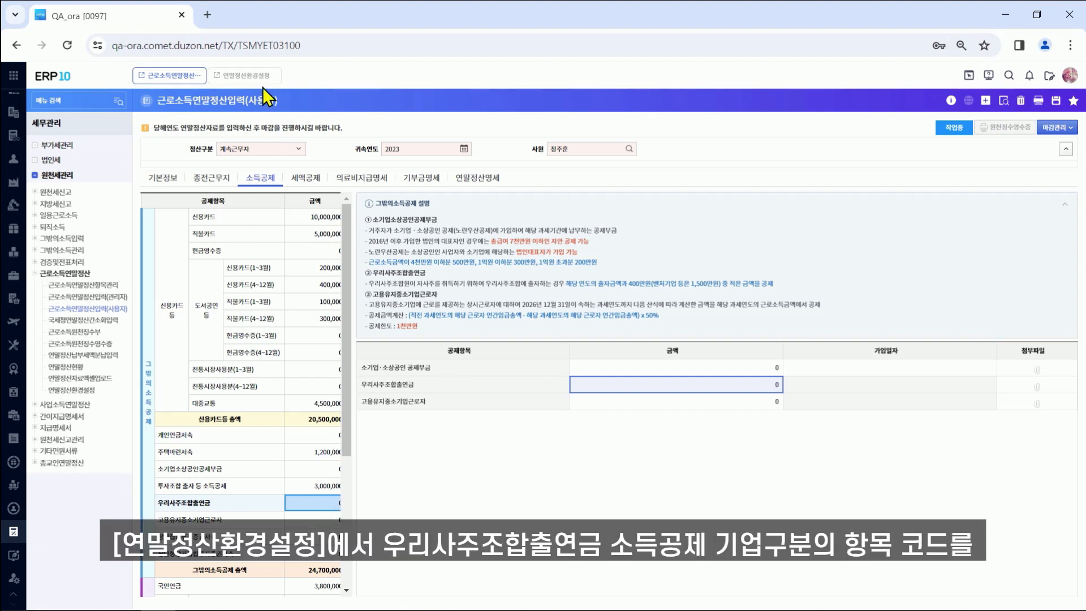
pyautogui.click(252, 76)
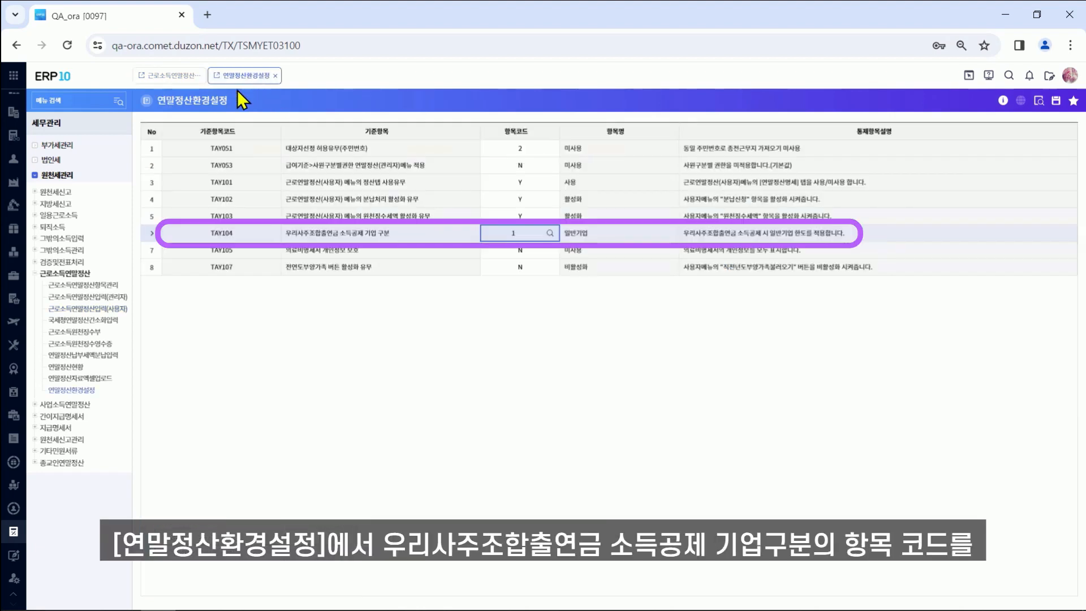
pyautogui.click(550, 234)
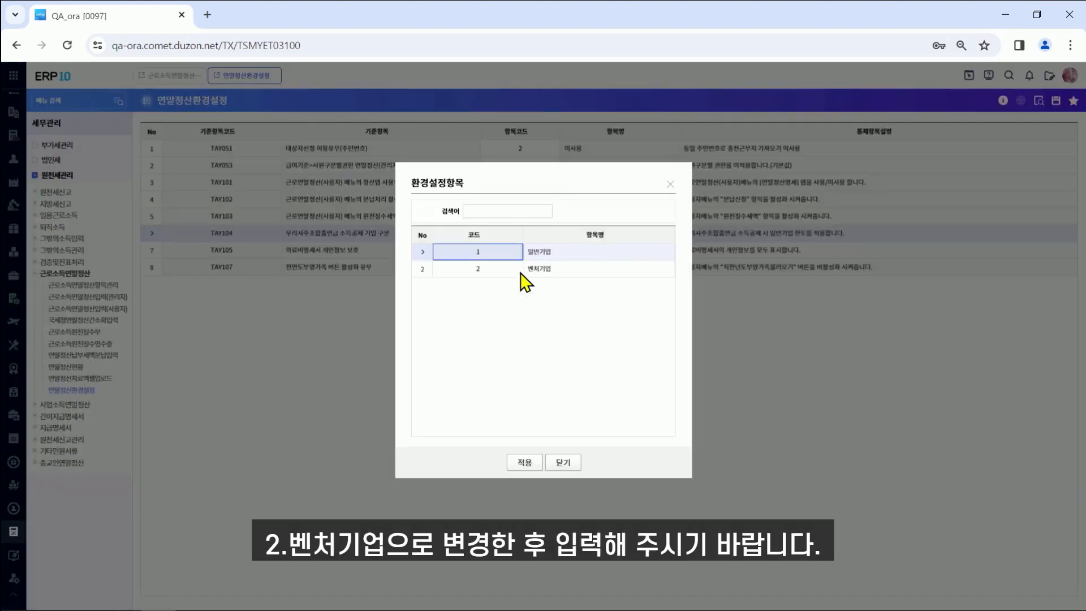
pyautogui.click(670, 184)
pyautogui.click(168, 76)
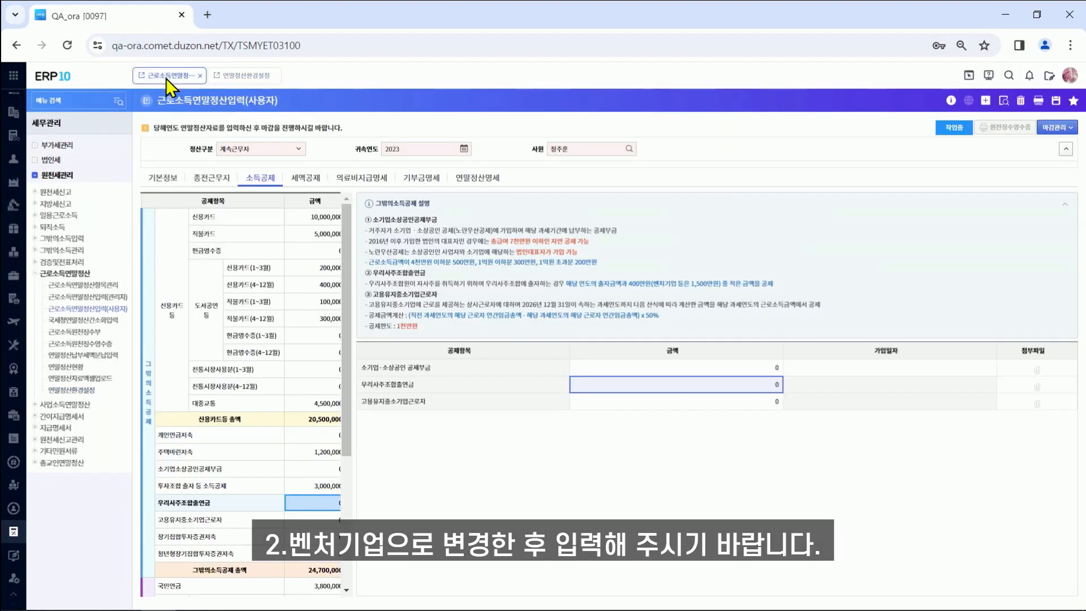
# Step: Add a blank line under 장기집합투자증권저축
pyautogui.click(319, 536)
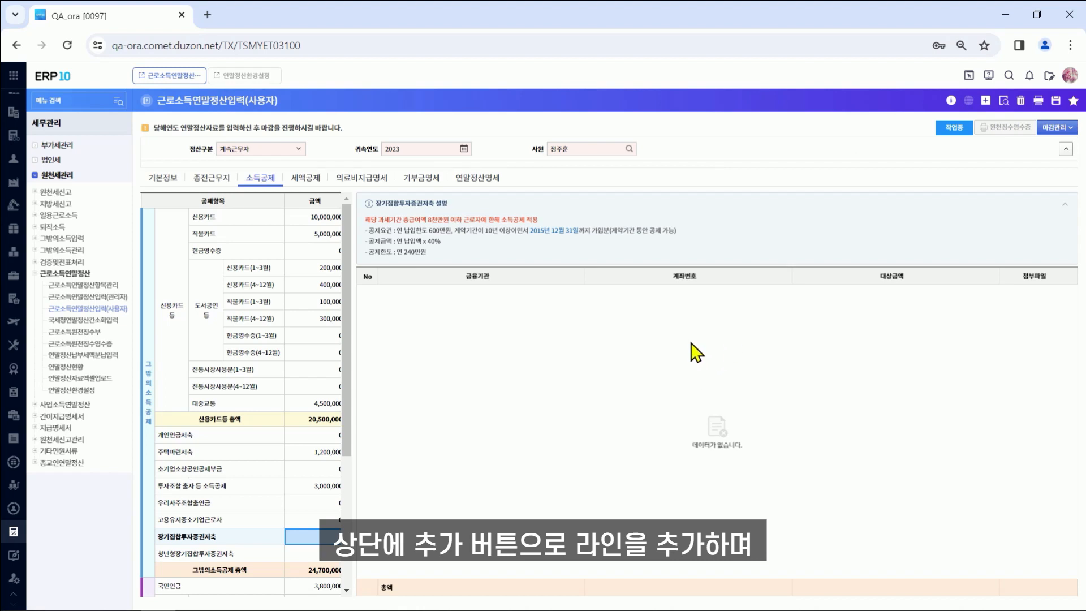
pyautogui.click(986, 101)
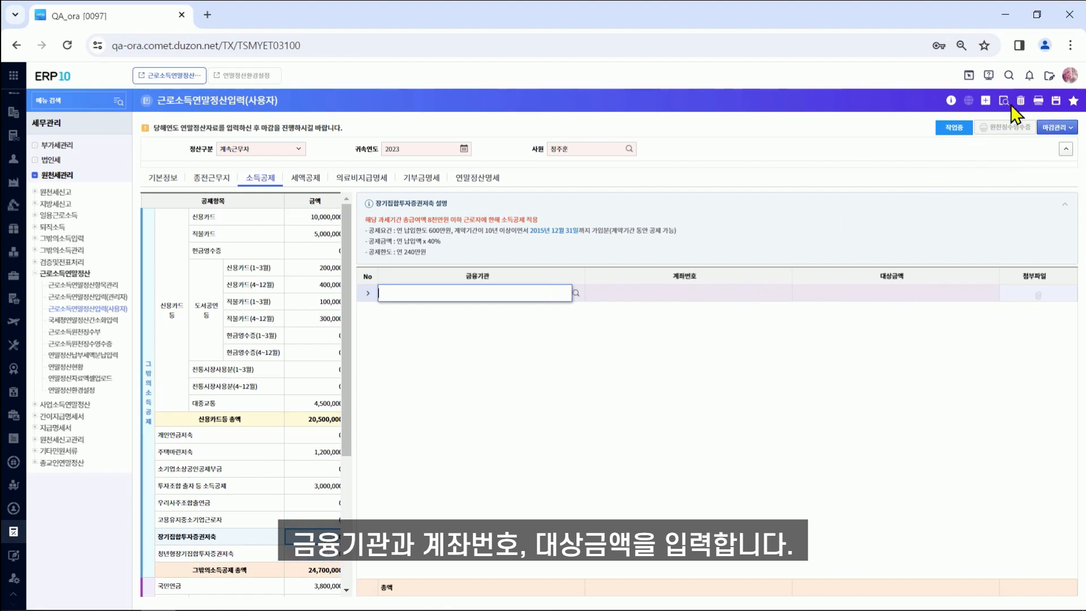
# Step: Add a line under 청년형장기집합투자증권저축 with 가입일 2023-07-01 and 계약기간 36 months
pyautogui.click(313, 556)
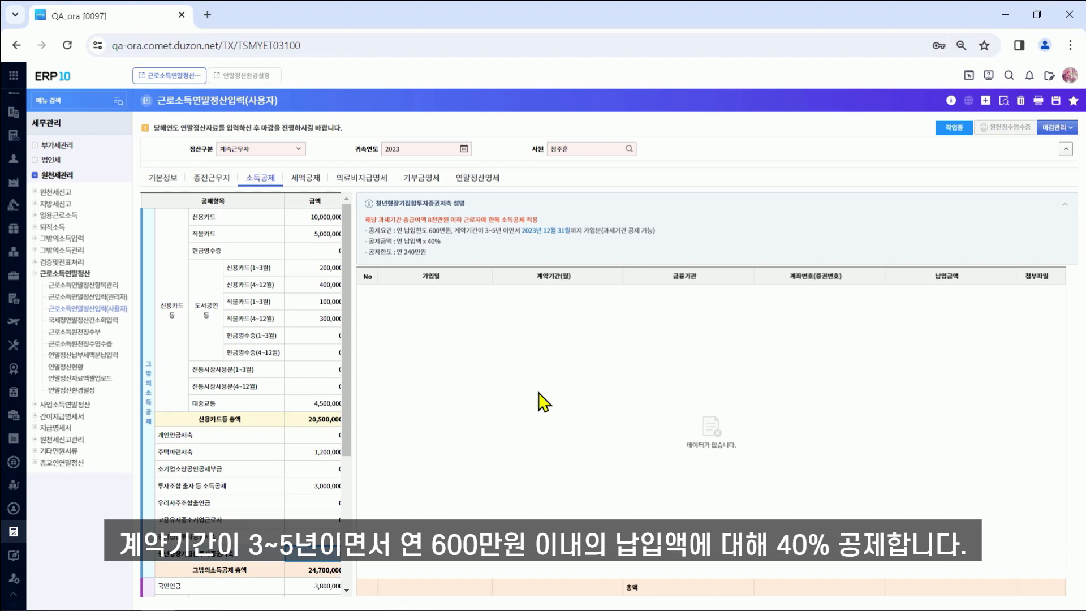
pyautogui.click(986, 100)
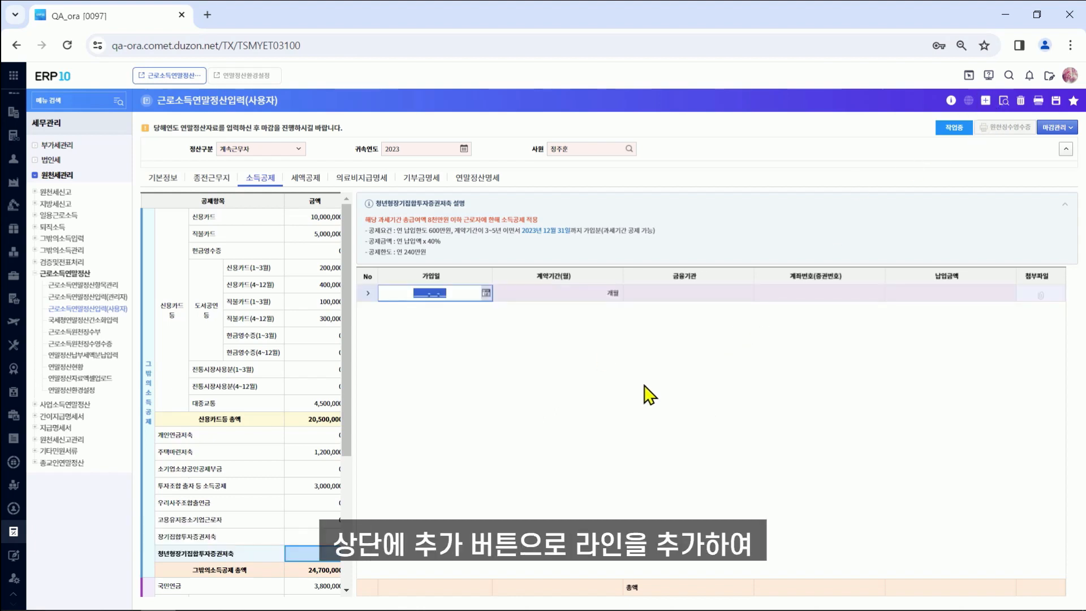
pyautogui.write('20')
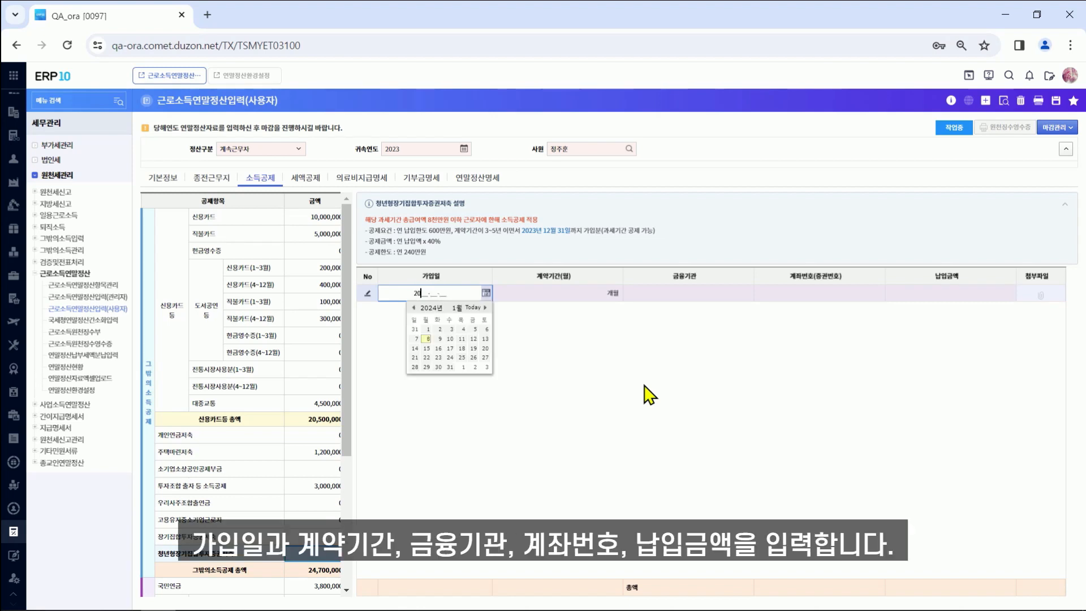
pyautogui.write('23-07-01')
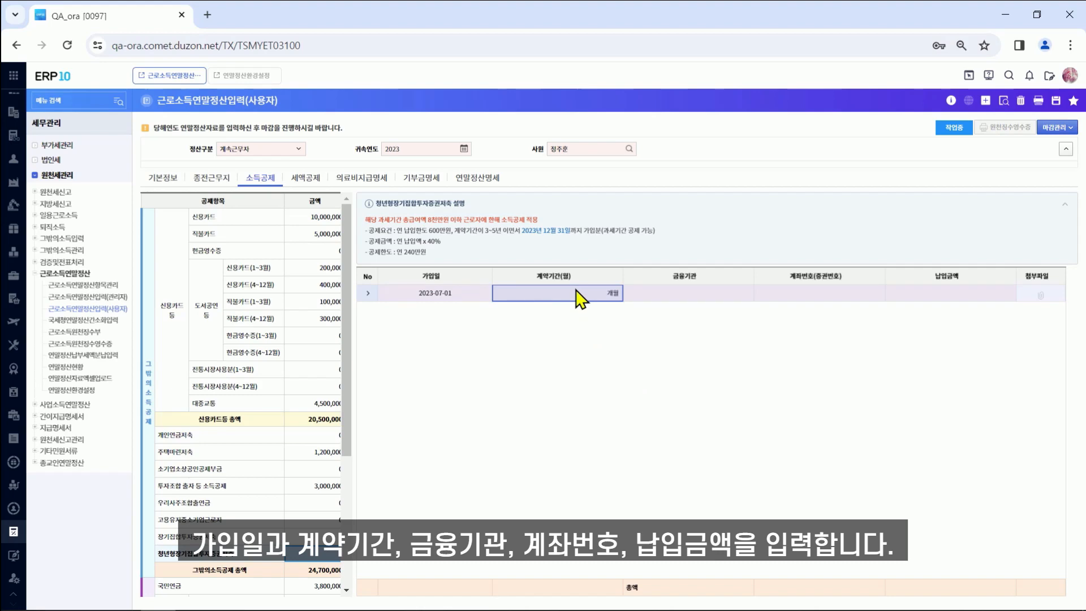
pyautogui.write('36')
pyautogui.press('Return')
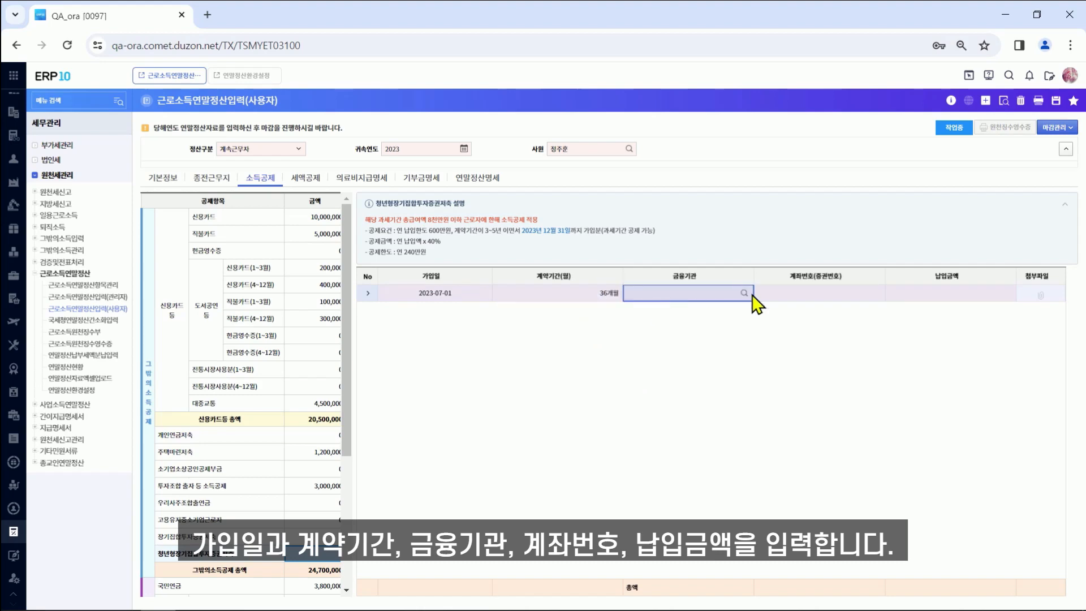
# Step: Complete the 청년형장기집합투자증권저축 line with 금융기관 새마을금고, the account number and 납입금액 3,000,000, and save it
pyautogui.click(745, 293)
pyautogui.click(504, 259)
pyautogui.doubleClick(504, 259)
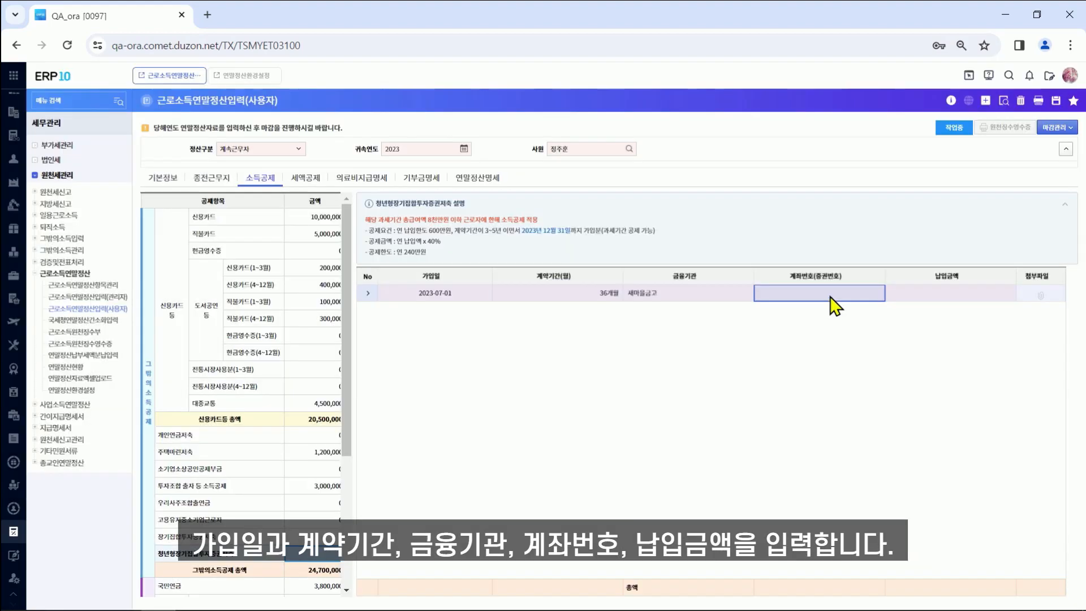
pyautogui.write('1231321')
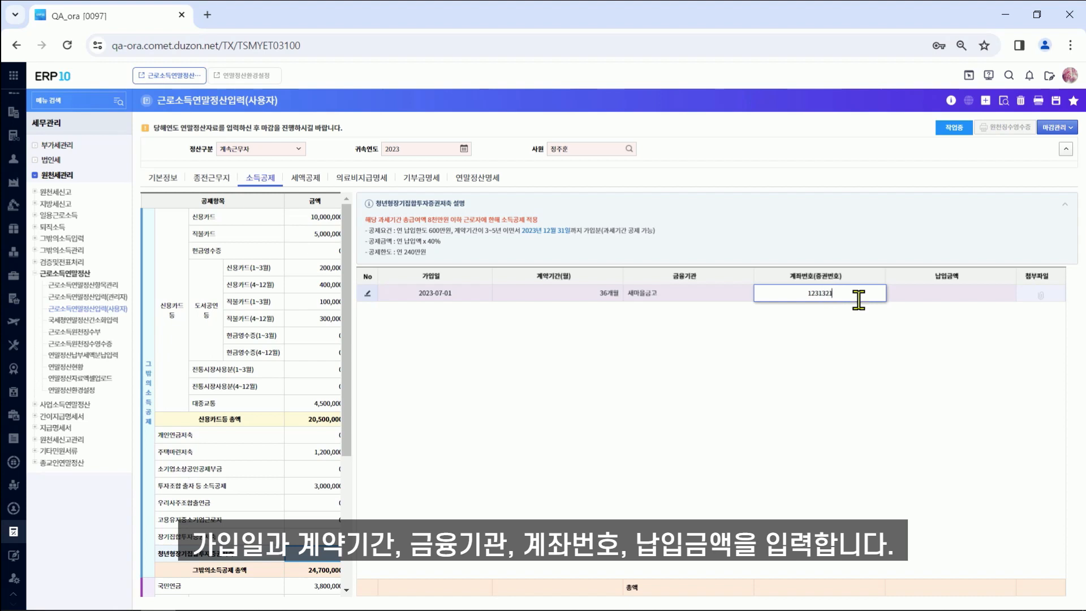
pyautogui.click(925, 299)
pyautogui.write('3000000')
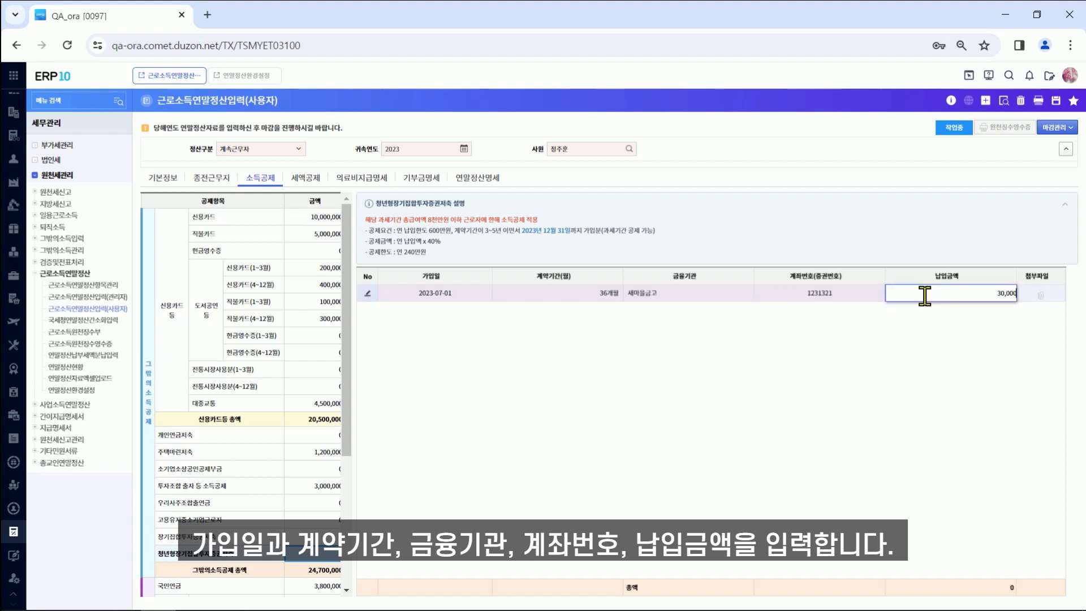
pyautogui.click(1056, 104)
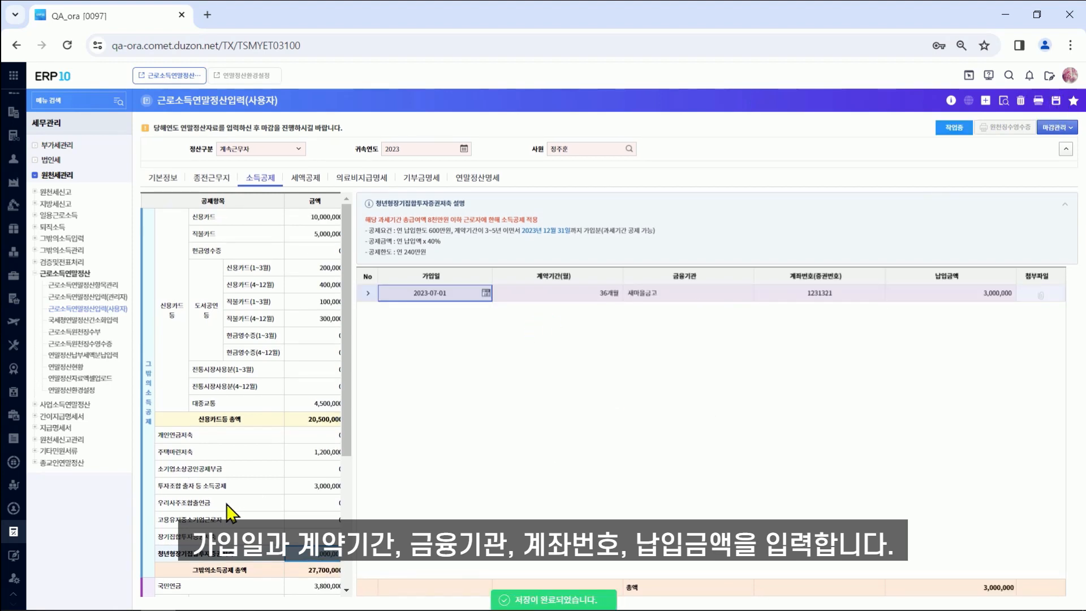
# Step: View the 국민연금 and 건강보험료 deduction items, including the 추가 amounts for 국민연금(지역) and 고용보험
pyautogui.scroll(-1, 347, 487)
pyautogui.moveTo(346, 486); pyautogui.dragTo(344, 580)
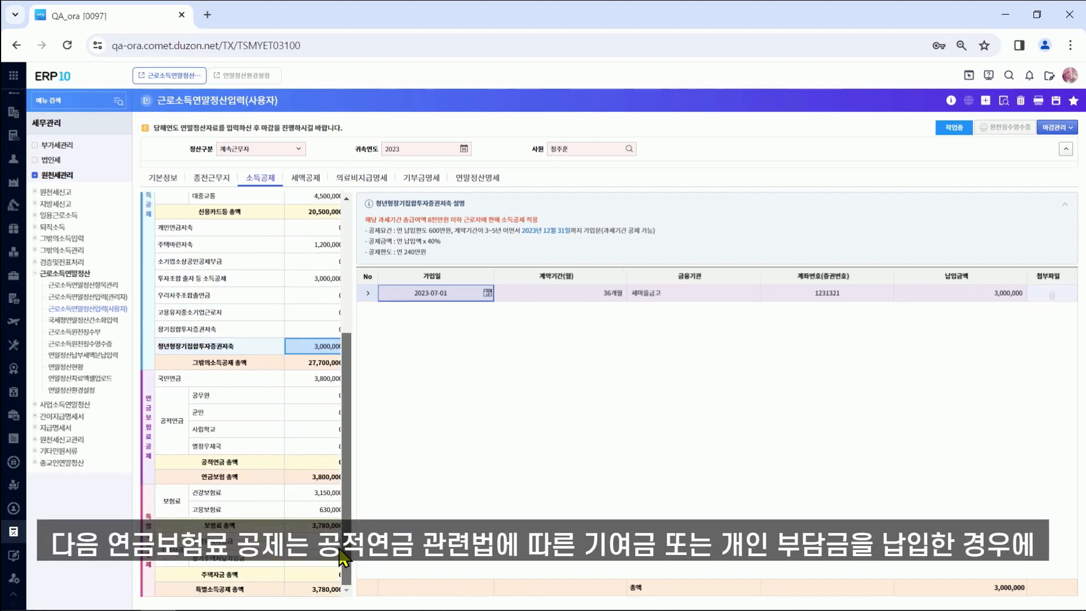
pyautogui.click(311, 385)
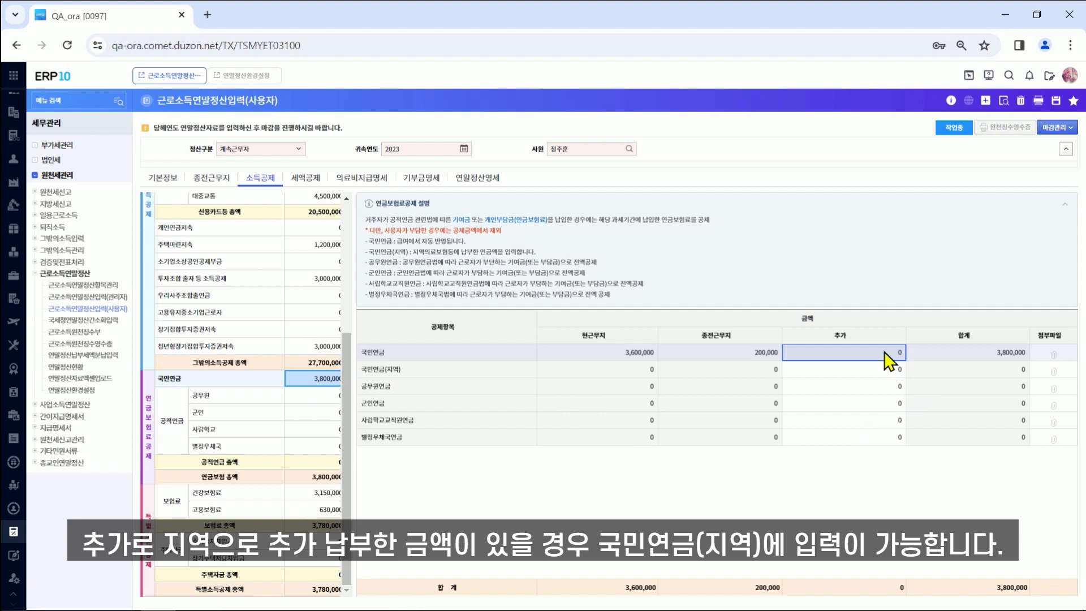
pyautogui.click(891, 372)
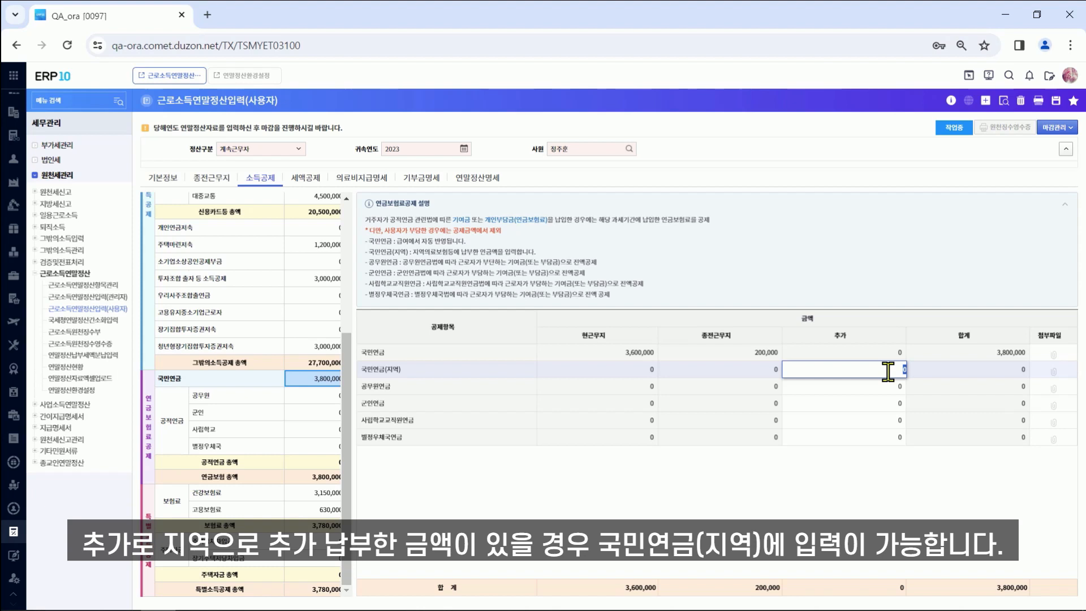
pyautogui.click(318, 494)
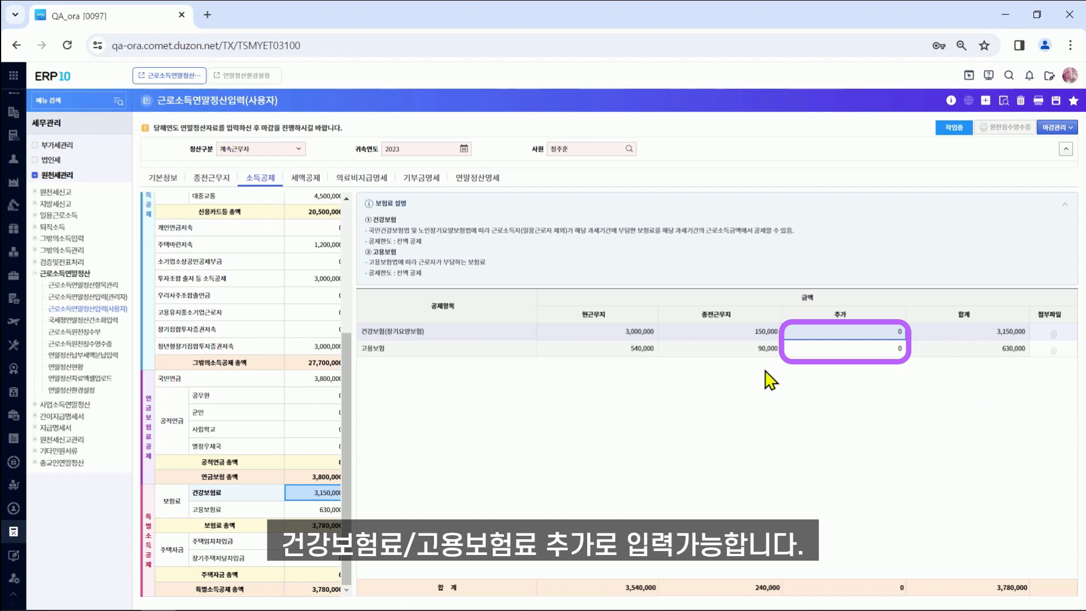
pyautogui.click(874, 349)
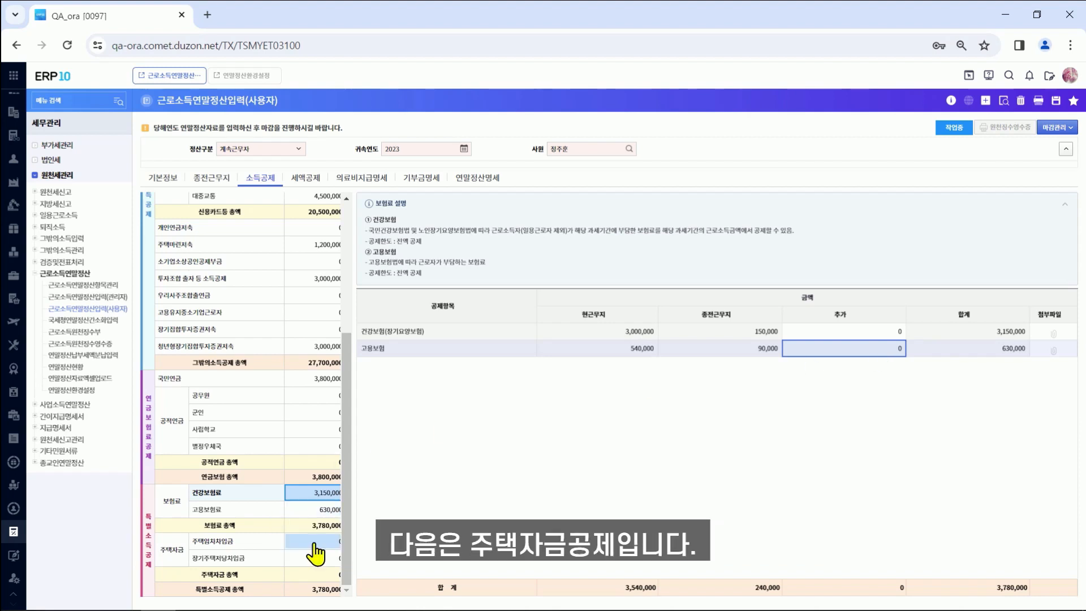
# Step: View the 주택자금 deductions: the 대출기관 amount under 주택임차차입금 and the loan categories under 장기주택저당차입금
pyautogui.click(315, 543)
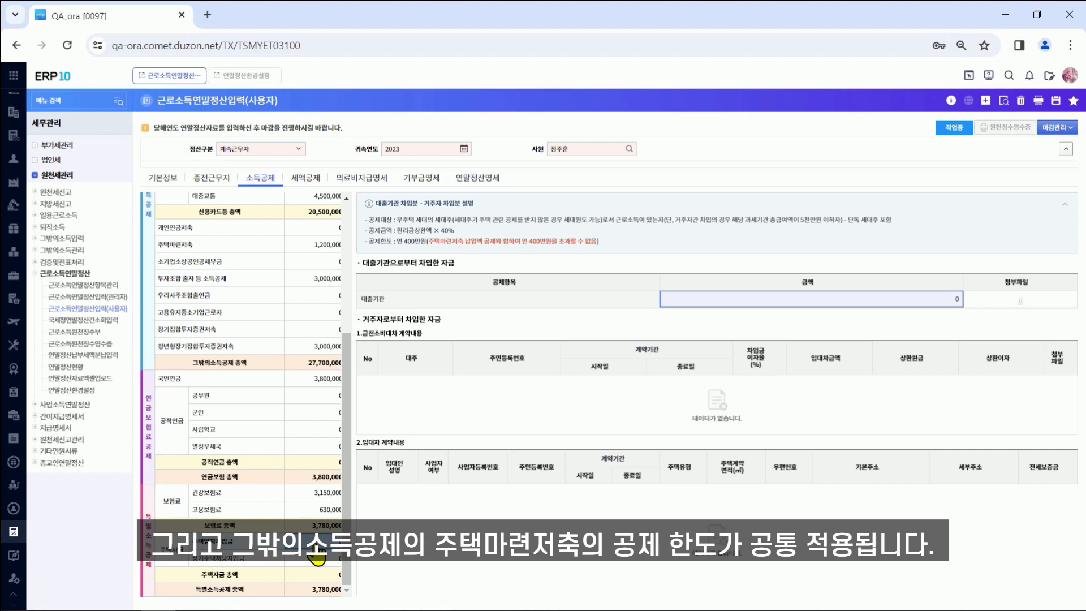
pyautogui.hotkey('shift', 'Tab')
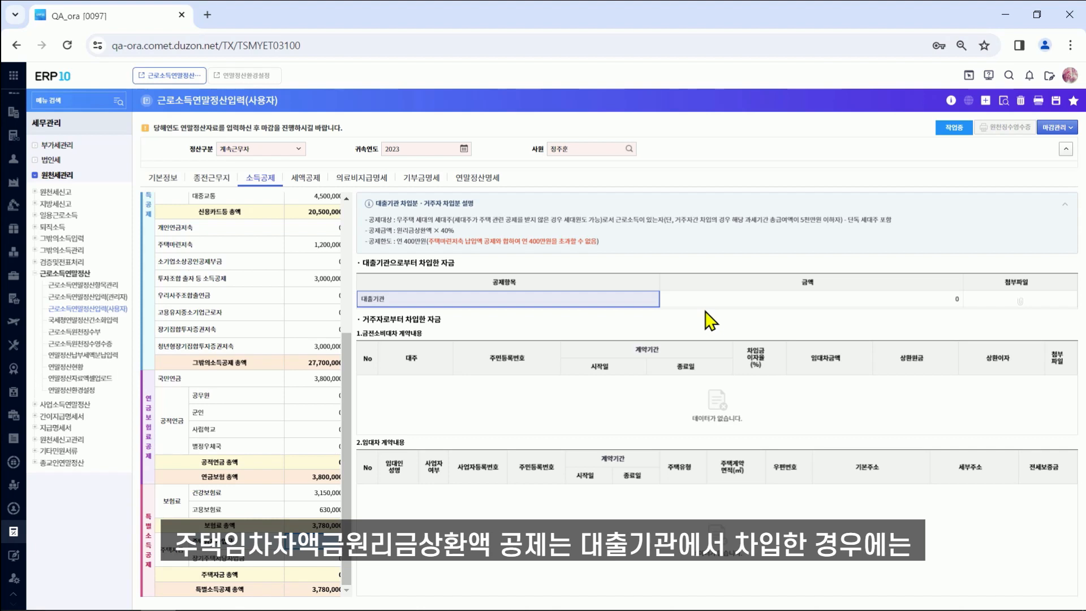
pyautogui.click(770, 306)
pyautogui.click(771, 304)
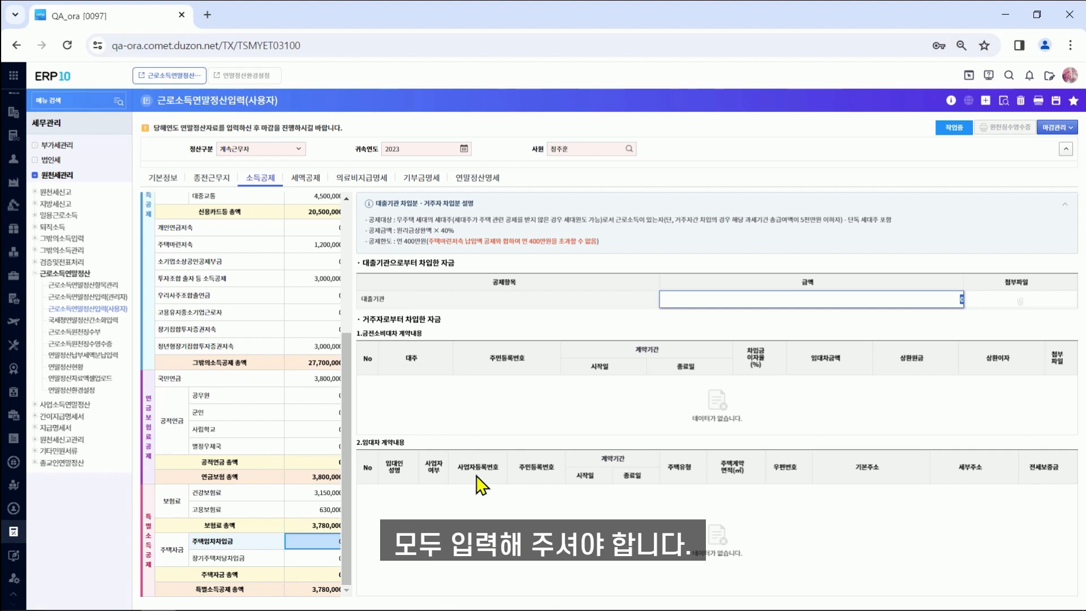
pyautogui.click(289, 559)
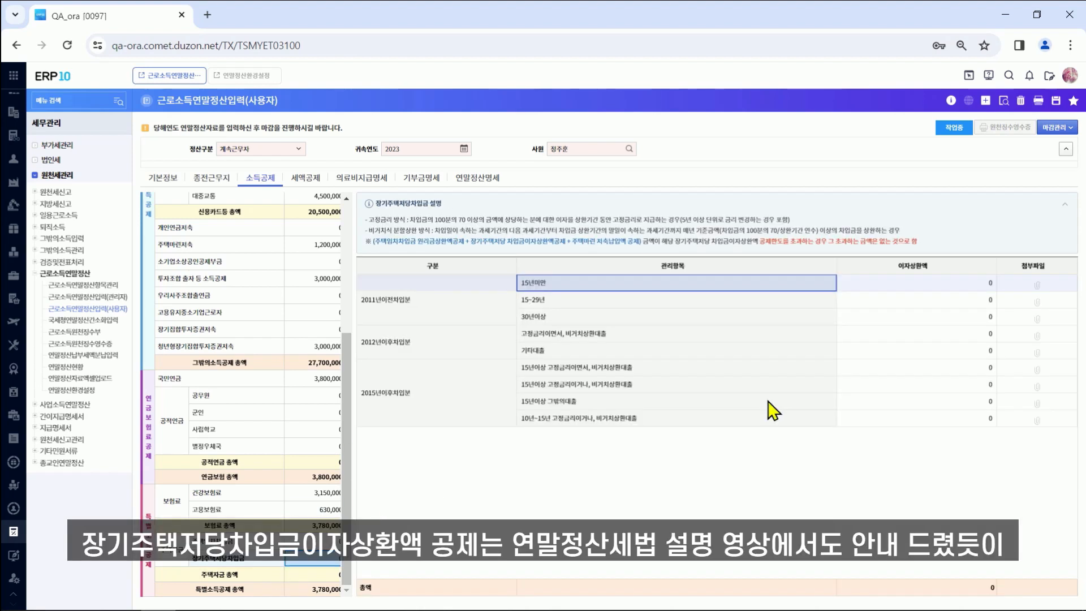